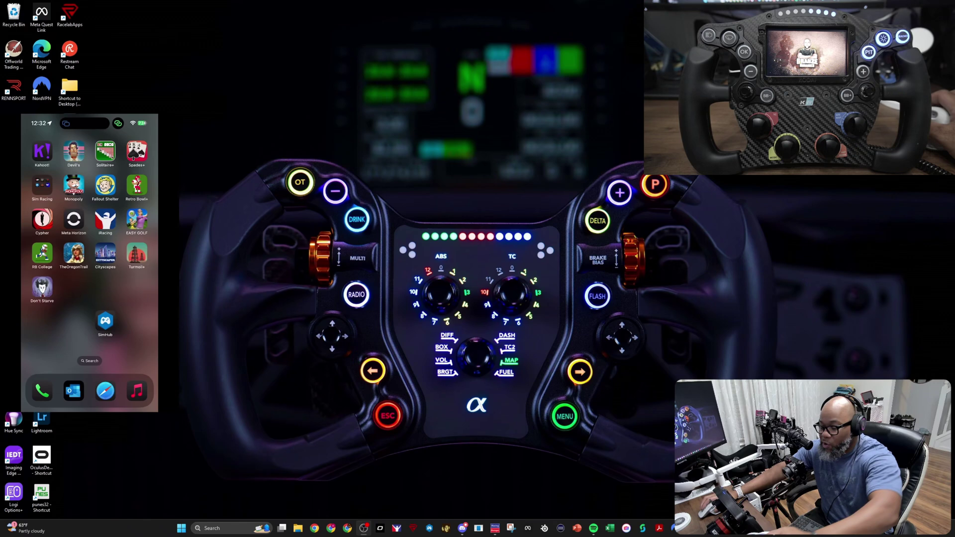
On the Control mapper page, toggle the virtual controller output between Vjoy and Bridge, ending on Bridge.
{"action": "left_click", "coordinate": [429, 529]}
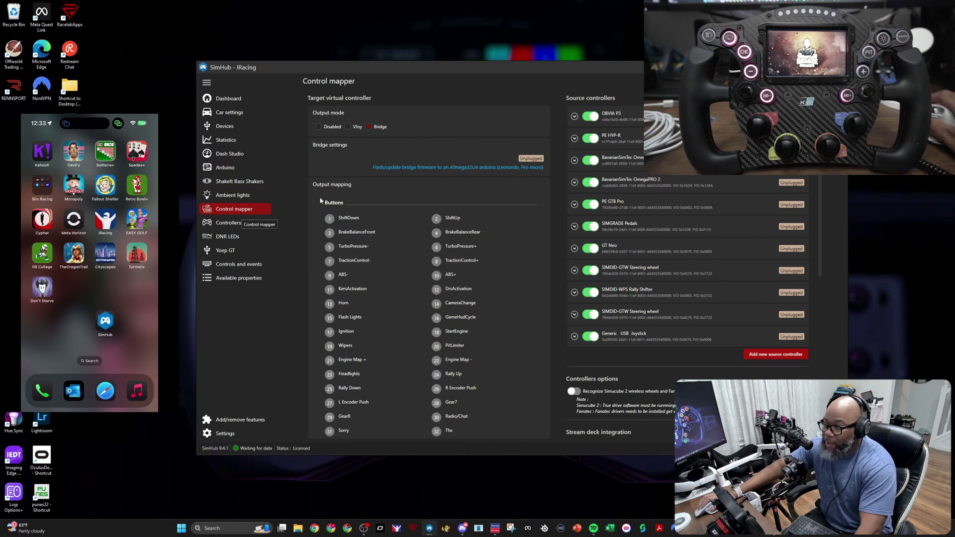
{"action": "left_click", "coordinate": [320, 128]}
{"action": "left_click", "coordinate": [358, 128]}
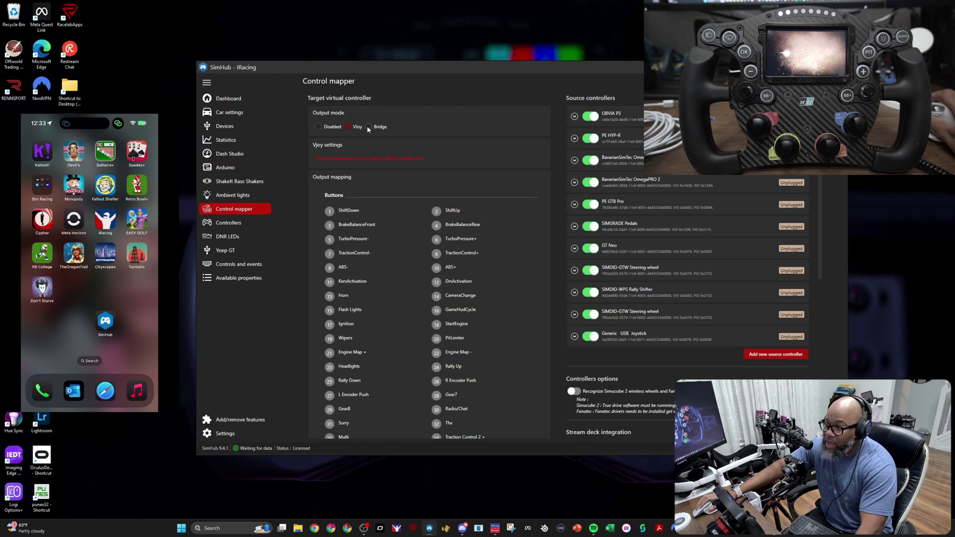
{"action": "left_click", "coordinate": [368, 128]}
{"action": "left_click", "coordinate": [348, 127]}
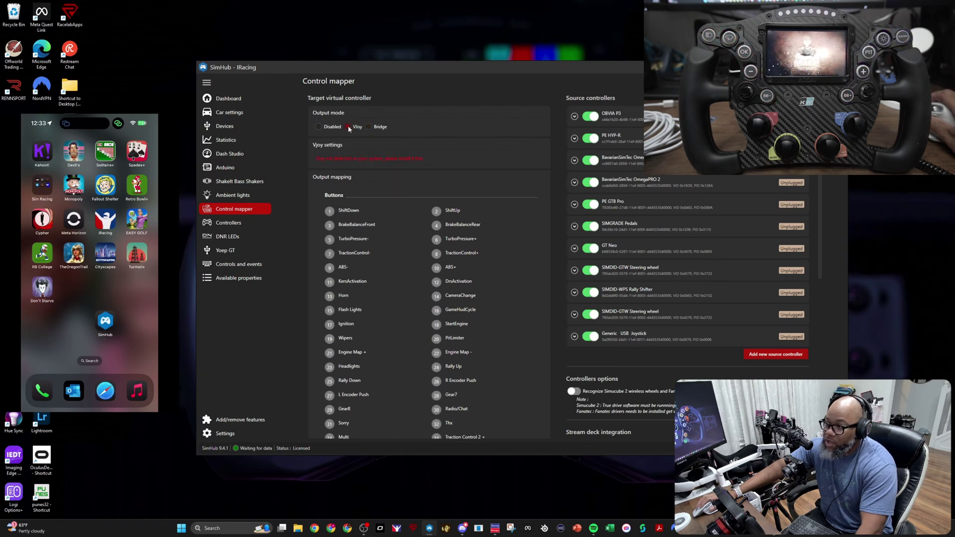
{"action": "left_click", "coordinate": [369, 127]}
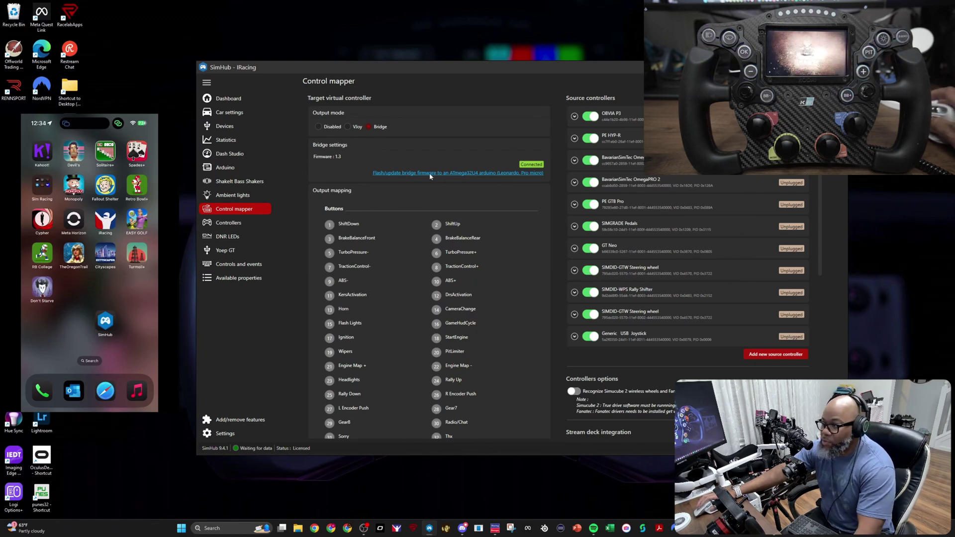
{"action": "left_click", "coordinate": [417, 172]}
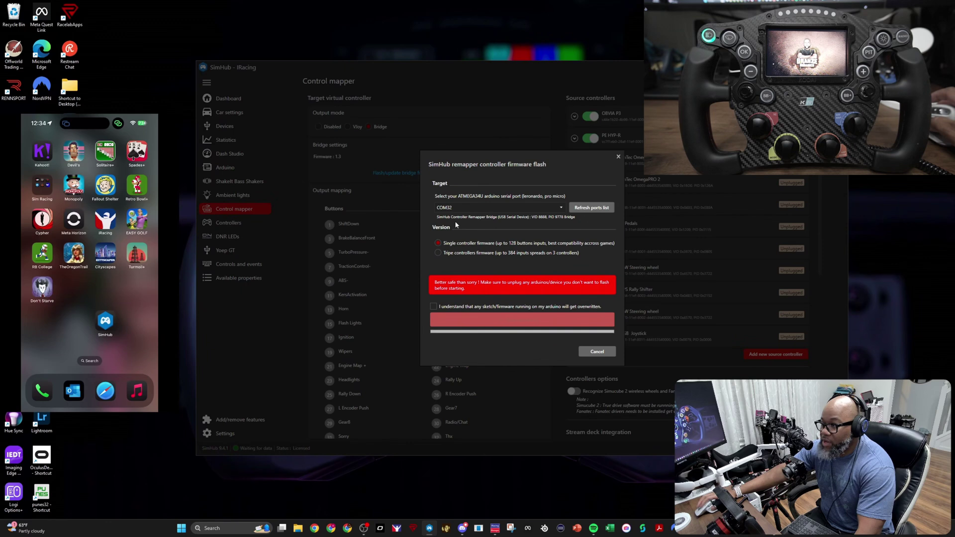
{"action": "left_click", "coordinate": [558, 209]}
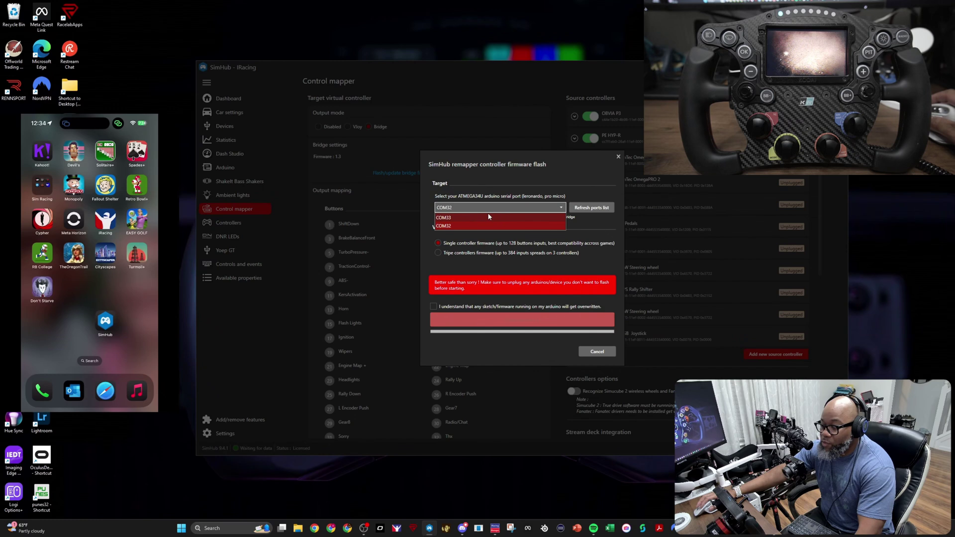
{"action": "left_click", "coordinate": [559, 226]}
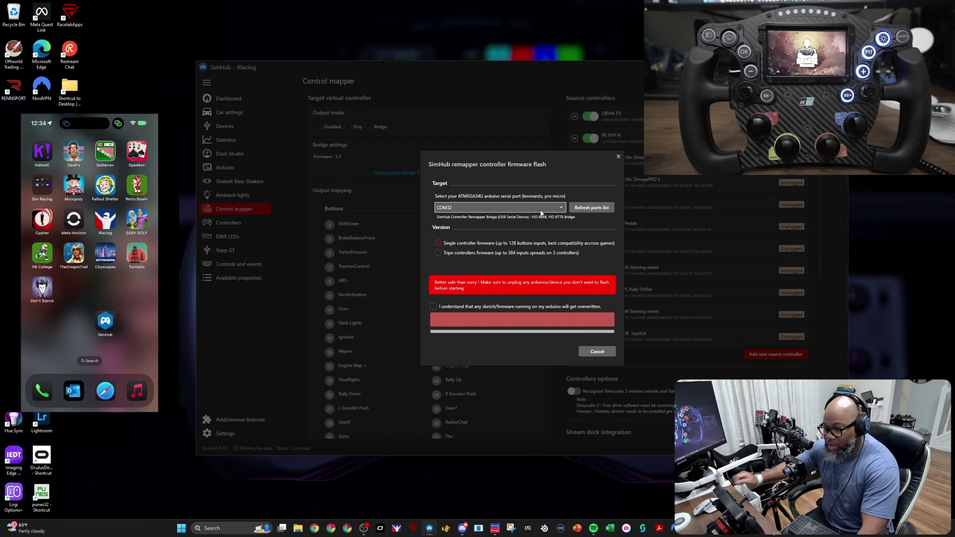
{"action": "right_click", "coordinate": [181, 528]}
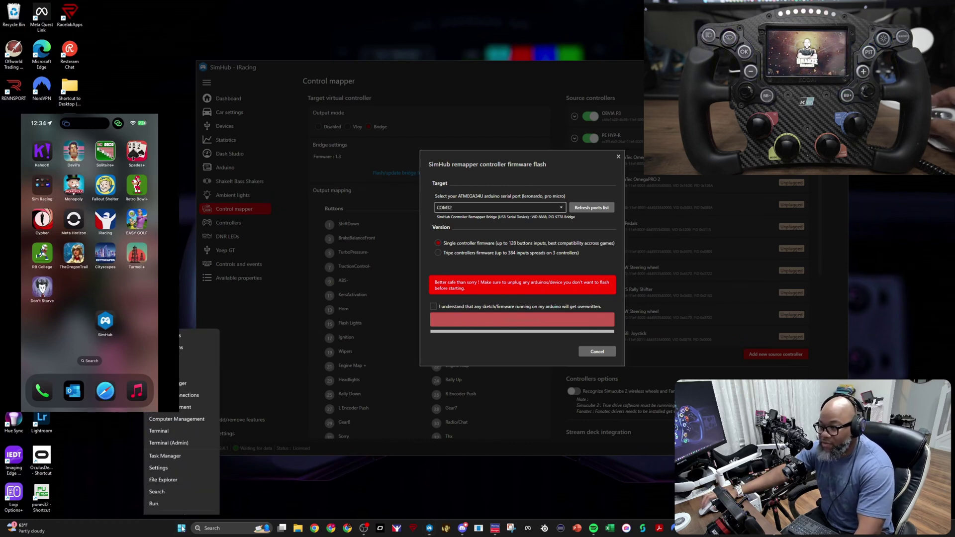
{"action": "left_click", "coordinate": [187, 362]}
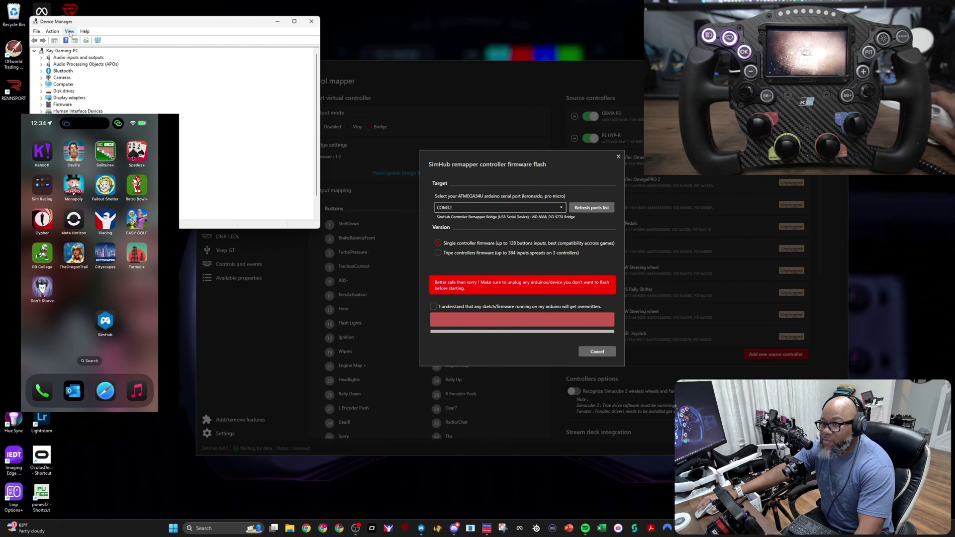
{"action": "left_click", "coordinate": [70, 30]}
{"action": "left_click", "coordinate": [87, 57]}
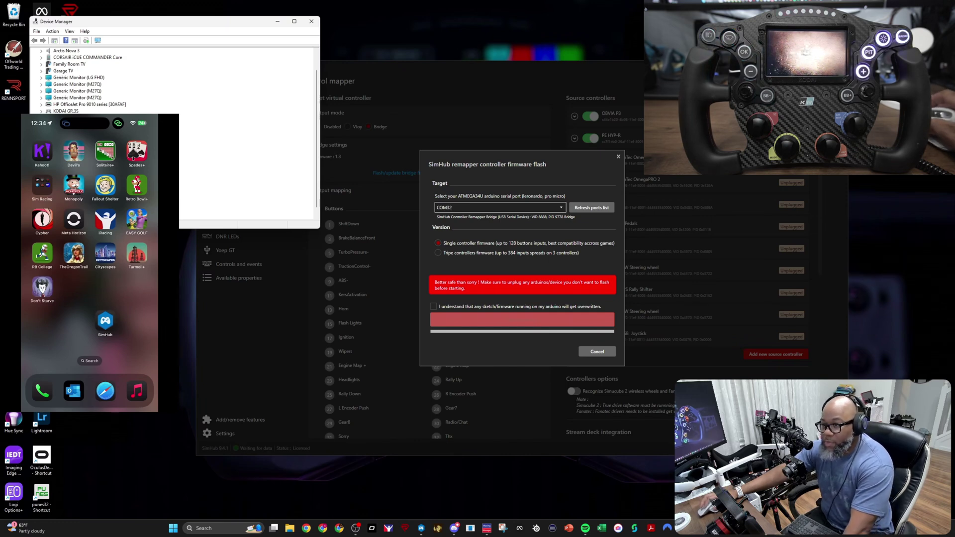
{"action": "left_click", "coordinate": [310, 22]}
Flash bridge firmware version 1.3 onto the COM32 board and dismiss the success message.
{"action": "left_click", "coordinate": [562, 208]}
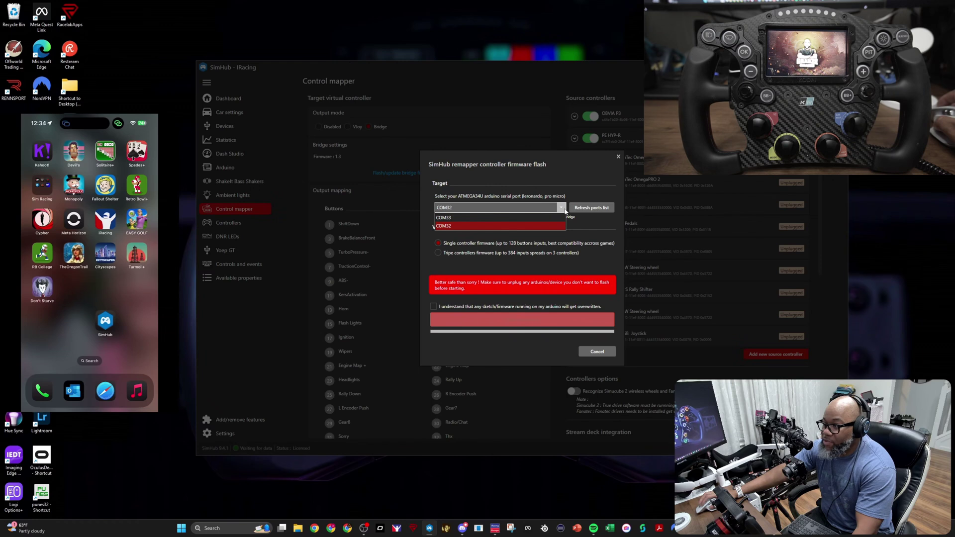
{"action": "left_click", "coordinate": [520, 228]}
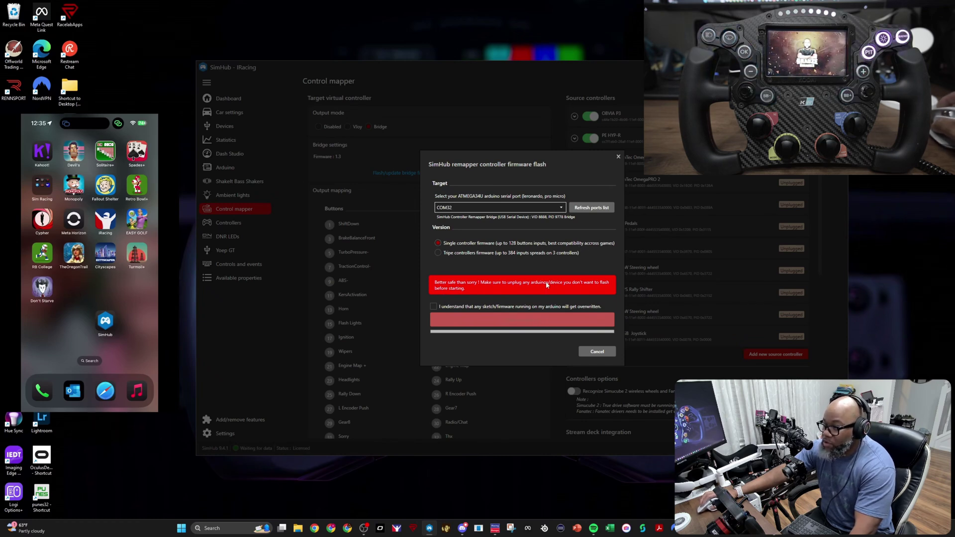
{"action": "left_click", "coordinate": [433, 306]}
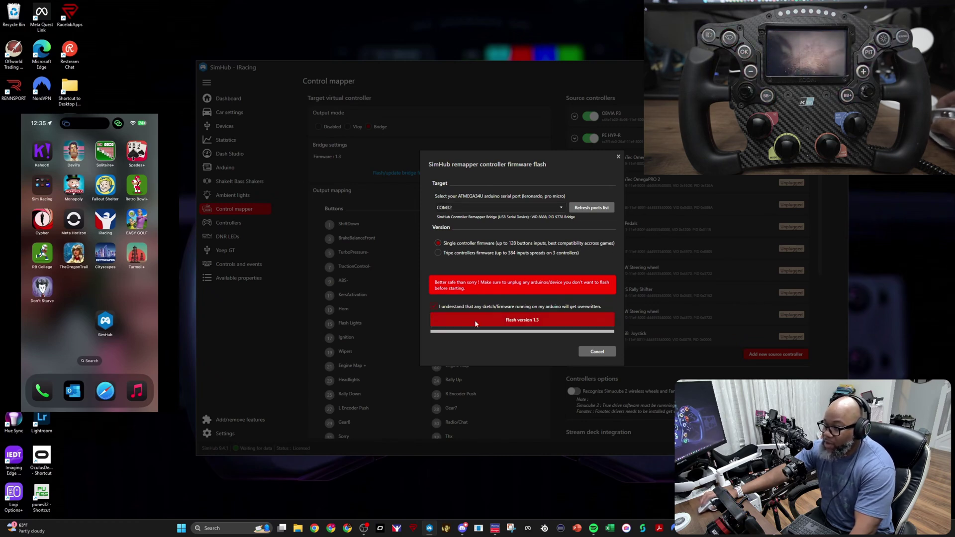
{"action": "left_click", "coordinate": [522, 321]}
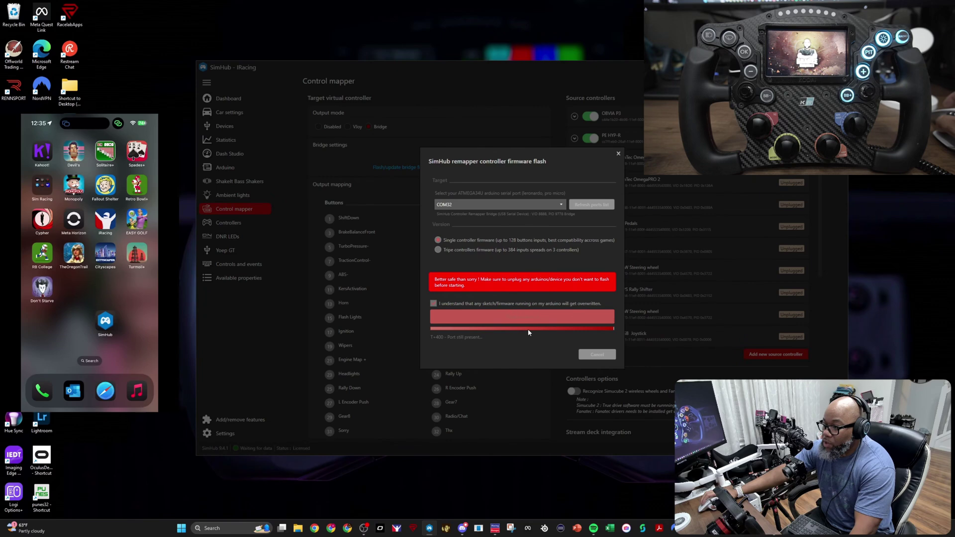
{"action": "key", "text": "Return"}
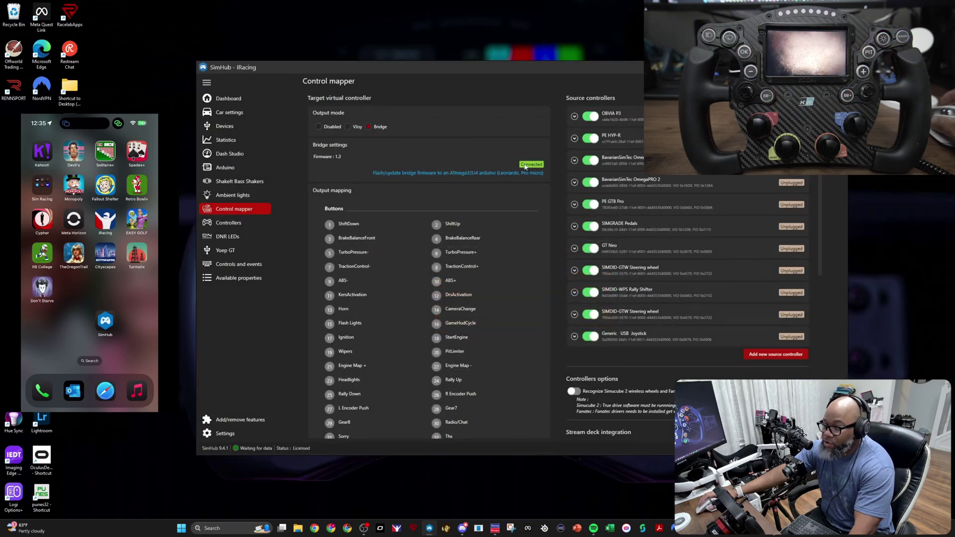
{"action": "scroll", "coordinate": [392, 235], "scroll_direction": "down", "scroll_amount": 10}
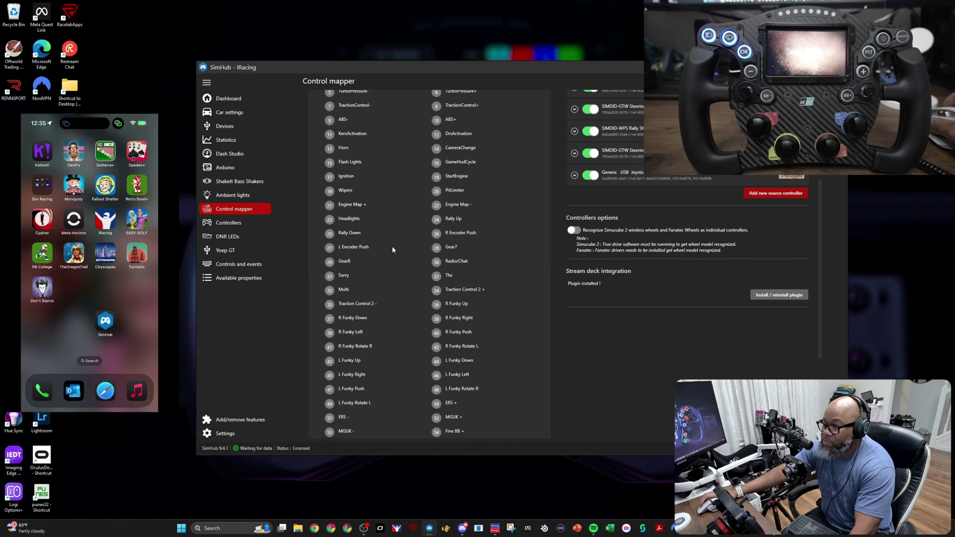
{"action": "scroll", "coordinate": [390, 254], "scroll_direction": "up", "scroll_amount": 10}
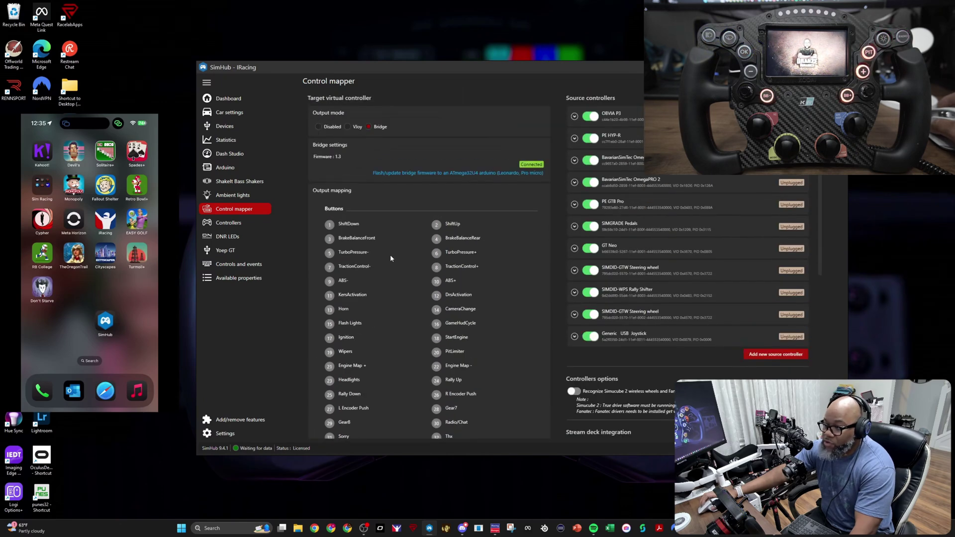
{"action": "scroll", "coordinate": [391, 259], "scroll_direction": "down", "scroll_amount": 8}
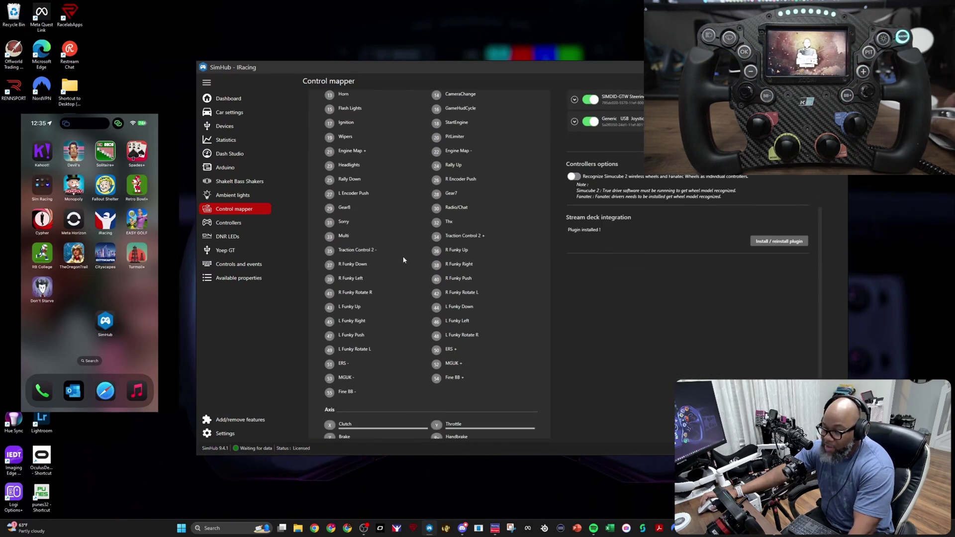
{"action": "scroll", "coordinate": [401, 260], "scroll_direction": "up", "scroll_amount": 10}
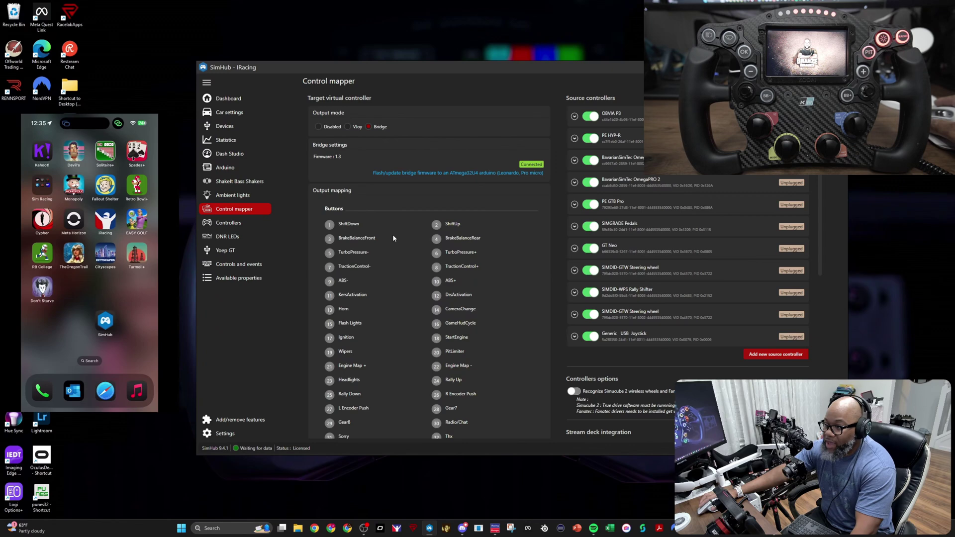
{"action": "scroll", "coordinate": [393, 239], "scroll_direction": "down", "scroll_amount": 10}
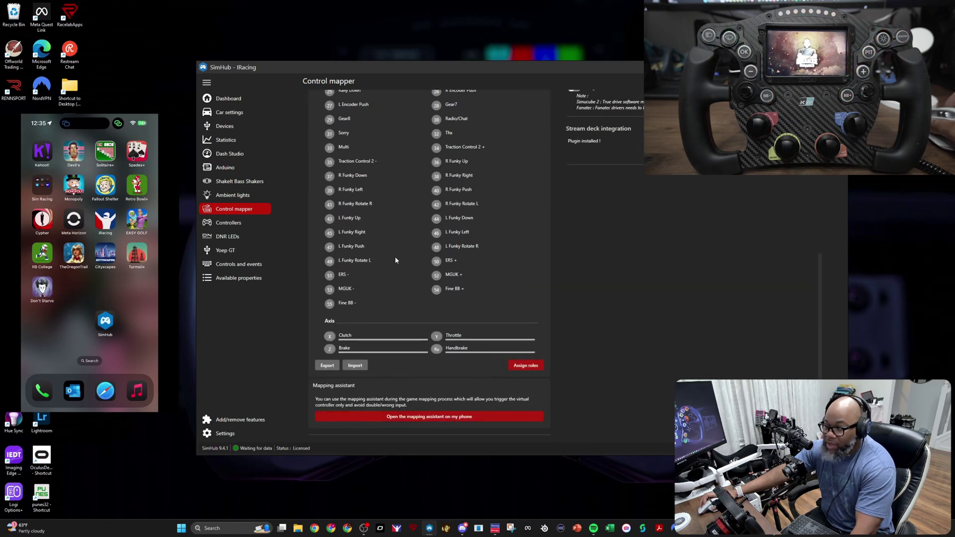
{"action": "scroll", "coordinate": [395, 259], "scroll_direction": "up", "scroll_amount": 10}
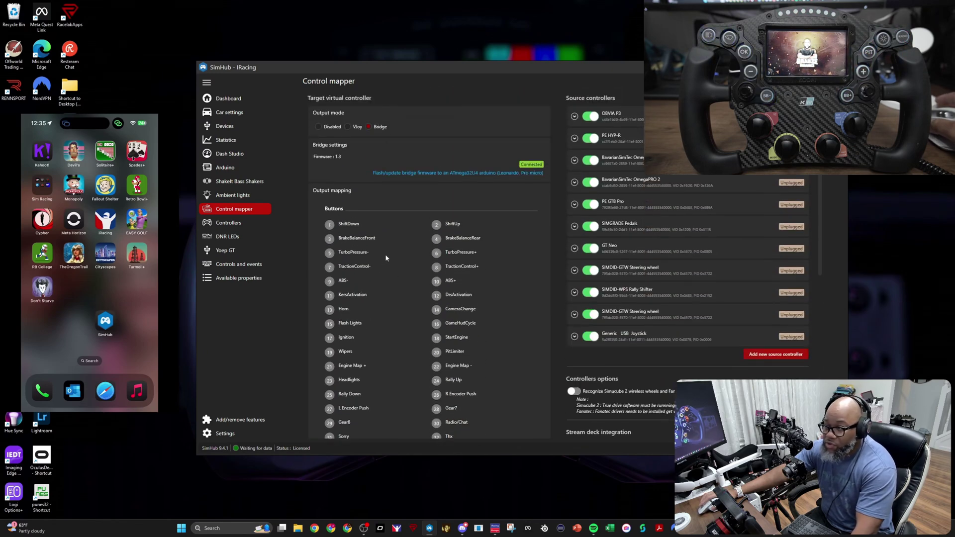
{"action": "scroll", "coordinate": [387, 257], "scroll_direction": "down", "scroll_amount": 10}
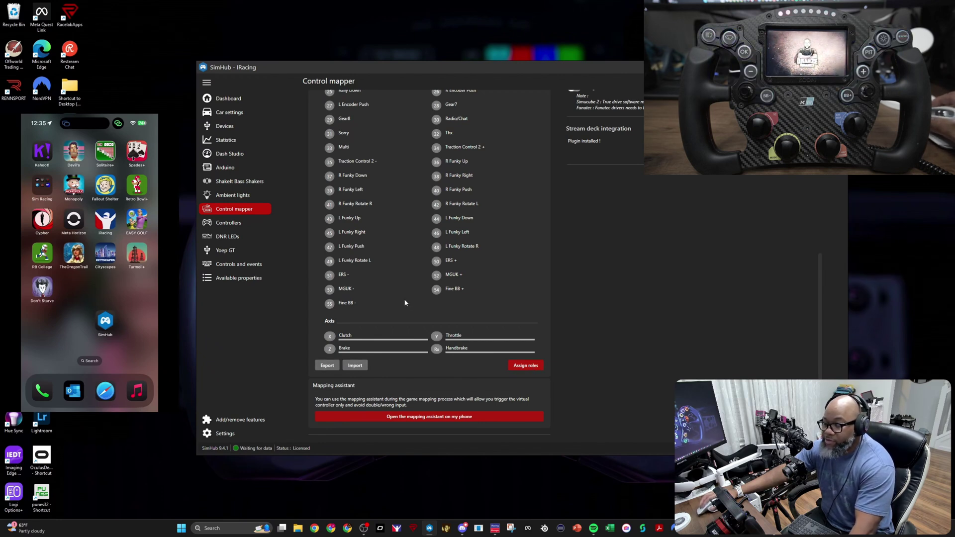
{"action": "scroll", "coordinate": [411, 318], "scroll_direction": "up", "scroll_amount": 2}
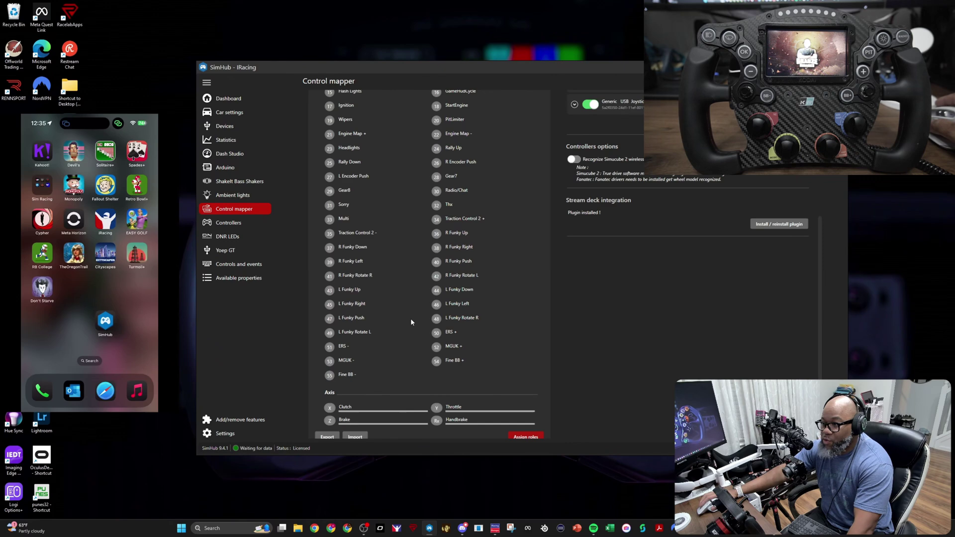
{"action": "scroll", "coordinate": [408, 330], "scroll_direction": "up", "scroll_amount": 8}
{"action": "scroll", "coordinate": [407, 338], "scroll_direction": "down", "scroll_amount": 10}
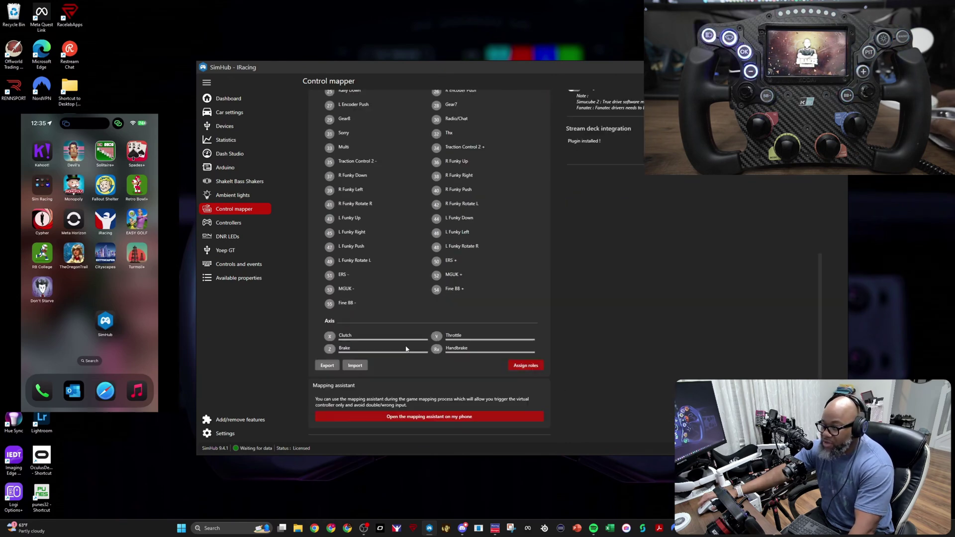
Open the virtual controller button roles editor, check Controller 2, then return to Controller 1.
{"action": "left_click", "coordinate": [526, 367]}
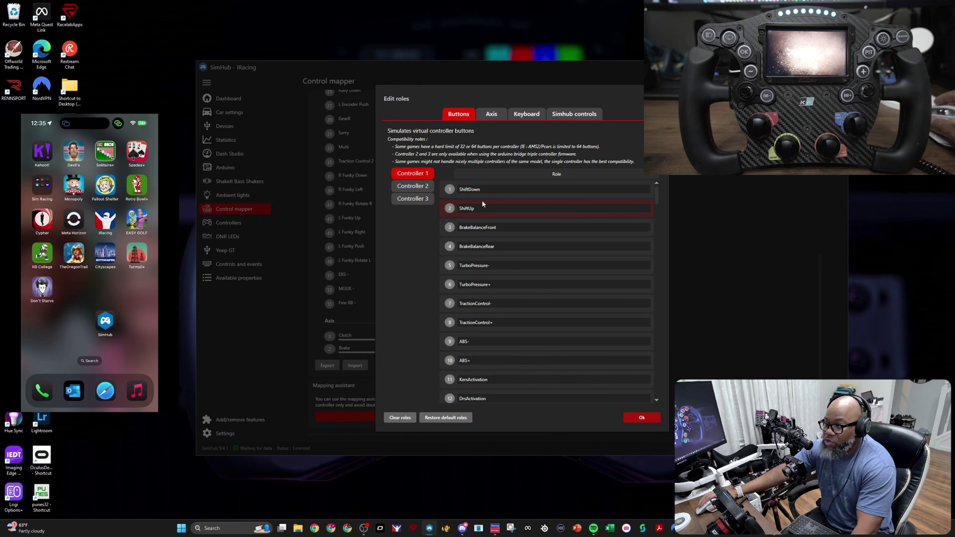
{"action": "scroll", "coordinate": [494, 284], "scroll_direction": "down", "scroll_amount": 10}
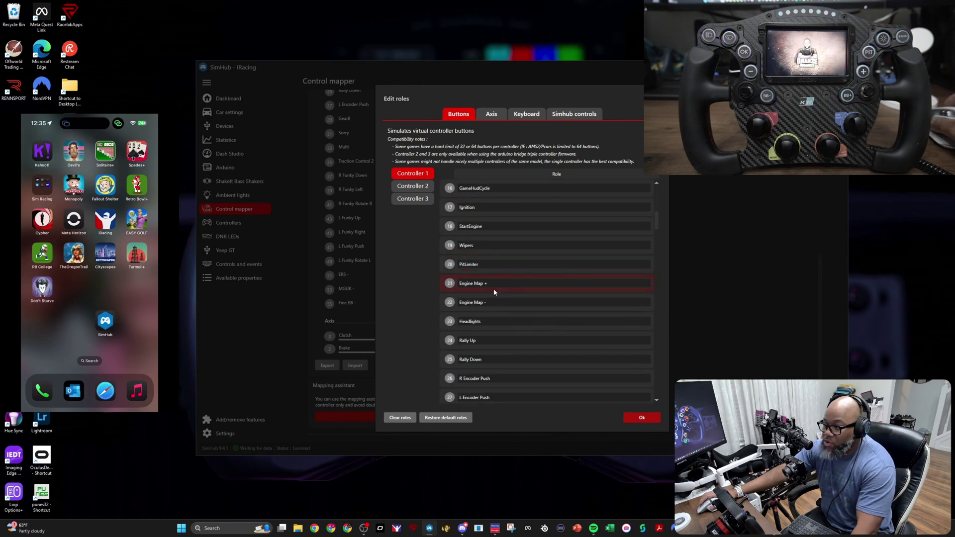
{"action": "scroll", "coordinate": [493, 289], "scroll_direction": "down", "scroll_amount": 3}
{"action": "scroll", "coordinate": [490, 294], "scroll_direction": "up", "scroll_amount": 9}
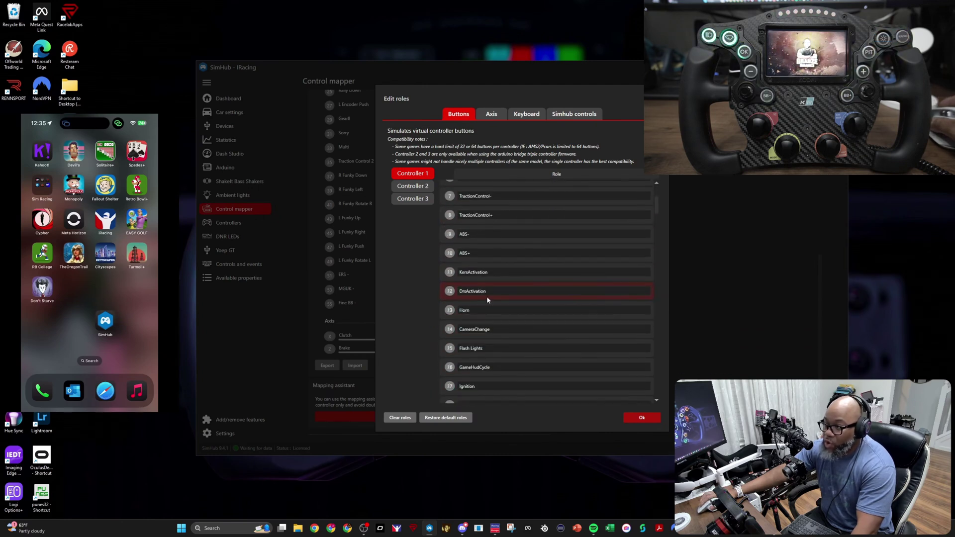
{"action": "scroll", "coordinate": [482, 298], "scroll_direction": "up", "scroll_amount": 4}
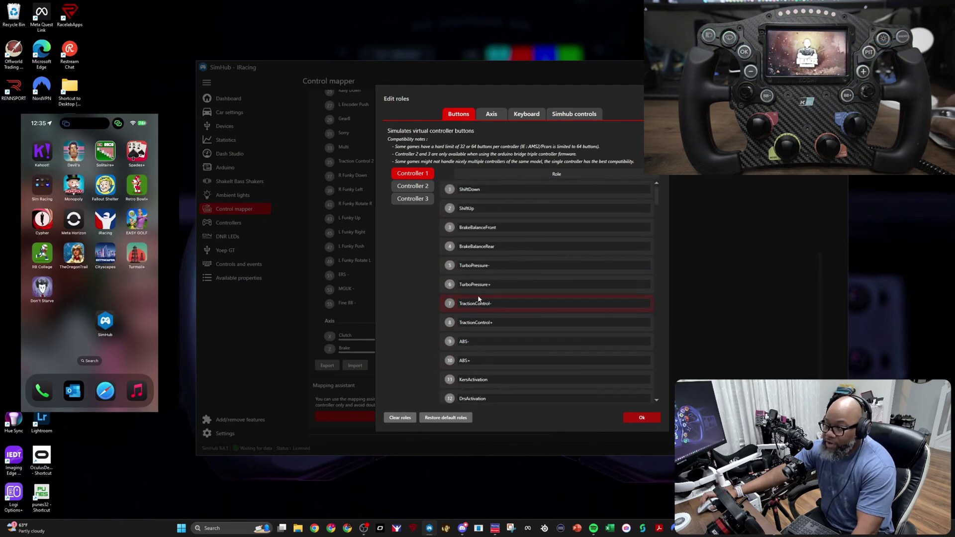
{"action": "left_click", "coordinate": [421, 191]}
{"action": "left_click", "coordinate": [423, 175]}
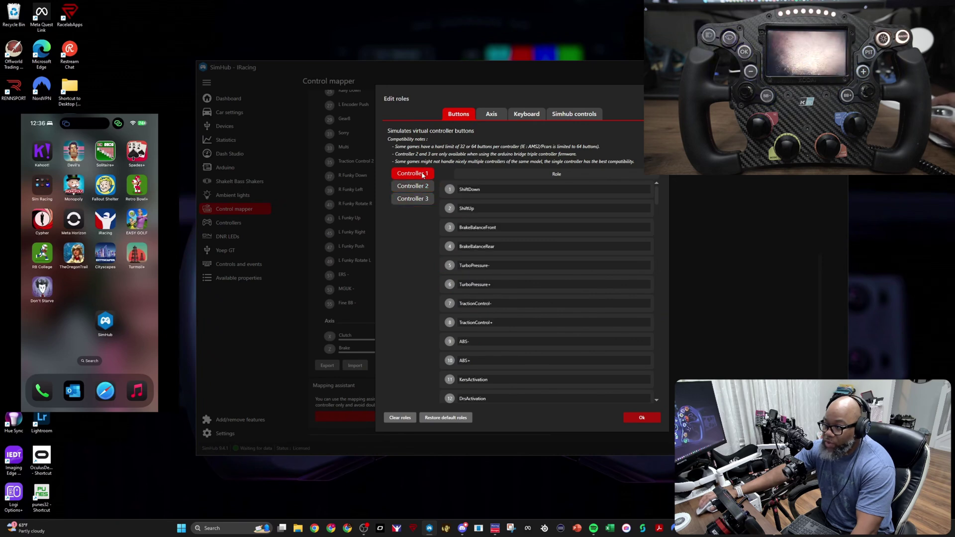
{"action": "scroll", "coordinate": [477, 279], "scroll_direction": "down", "scroll_amount": 8}
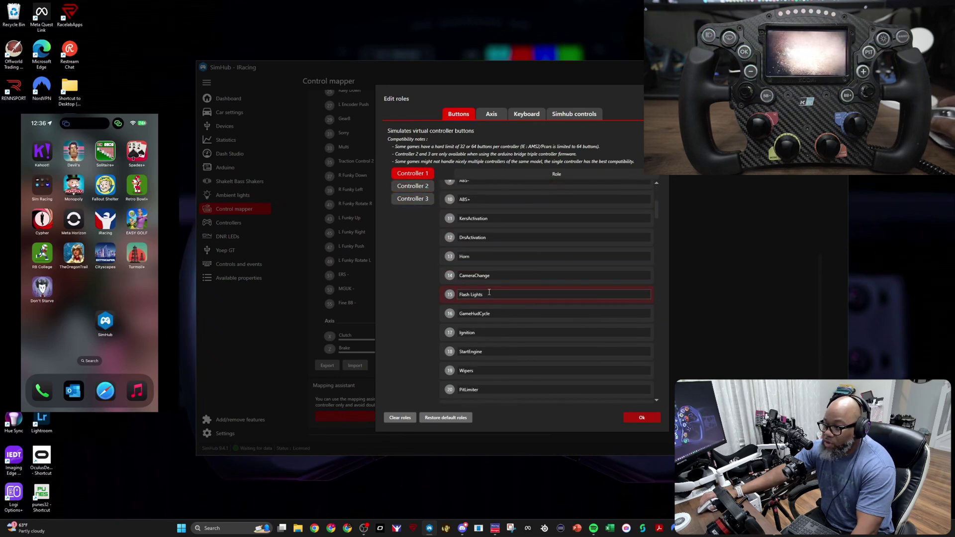
{"action": "scroll", "coordinate": [488, 296], "scroll_direction": "down", "scroll_amount": 5}
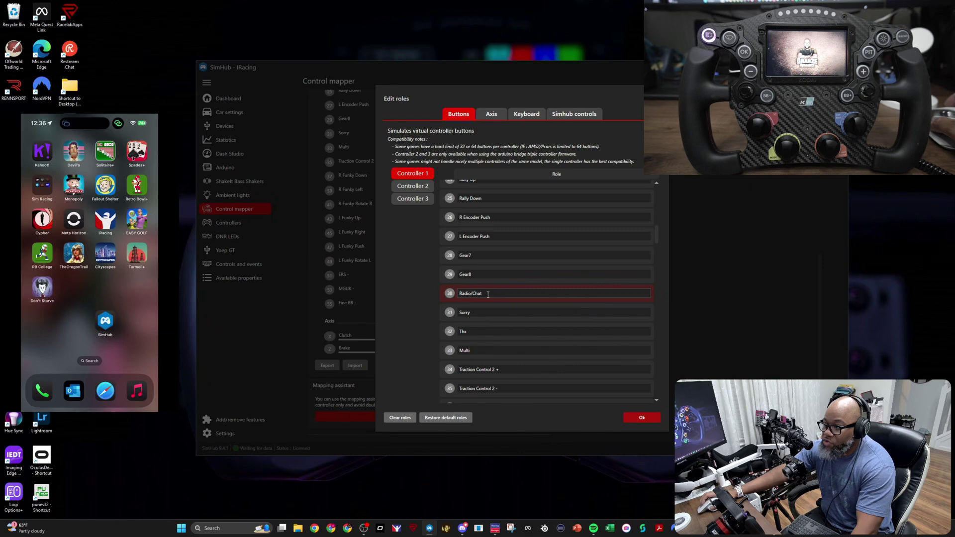
Rename button role 28 from Gear7 to 'Random'.
{"action": "left_click", "coordinate": [481, 274]}
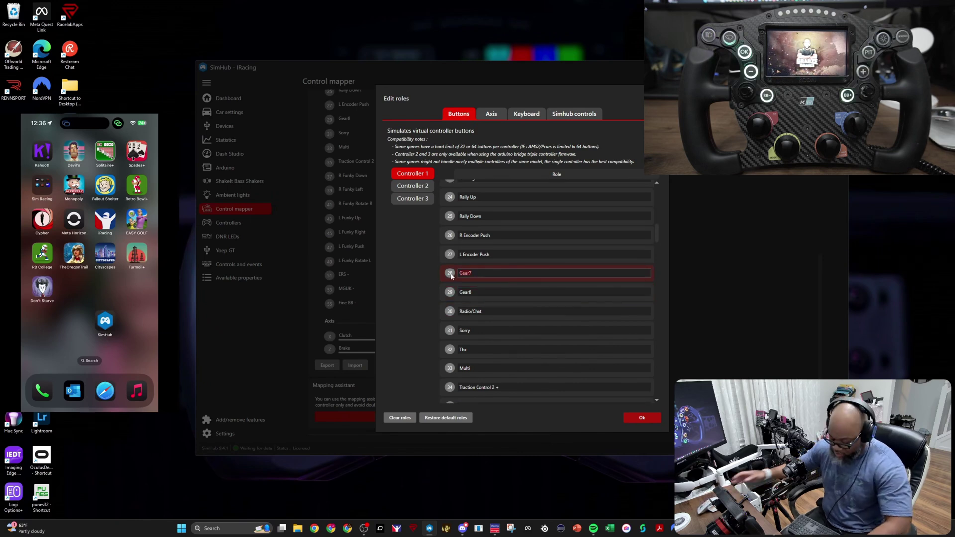
{"action": "type", "text": "Random"}
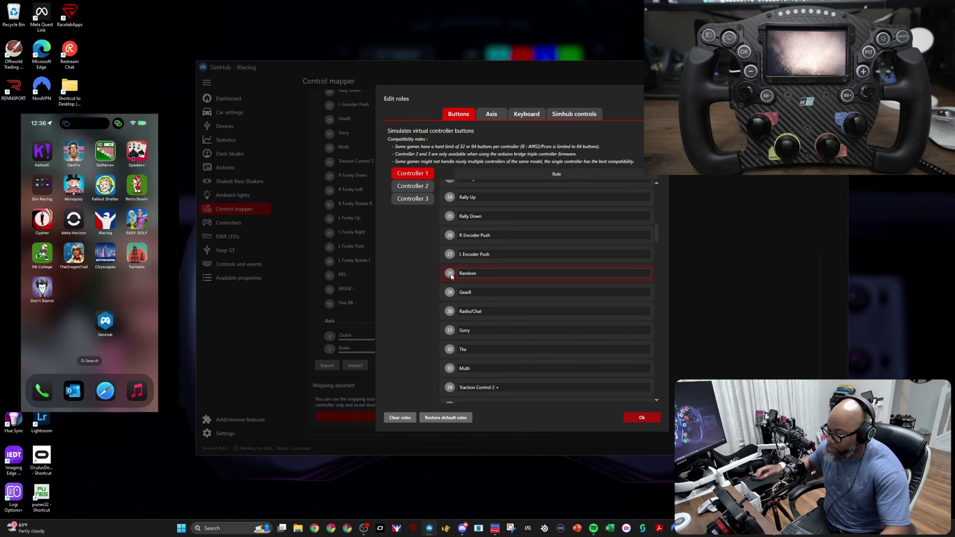
{"action": "scroll", "coordinate": [460, 276], "scroll_direction": "up", "scroll_amount": 3}
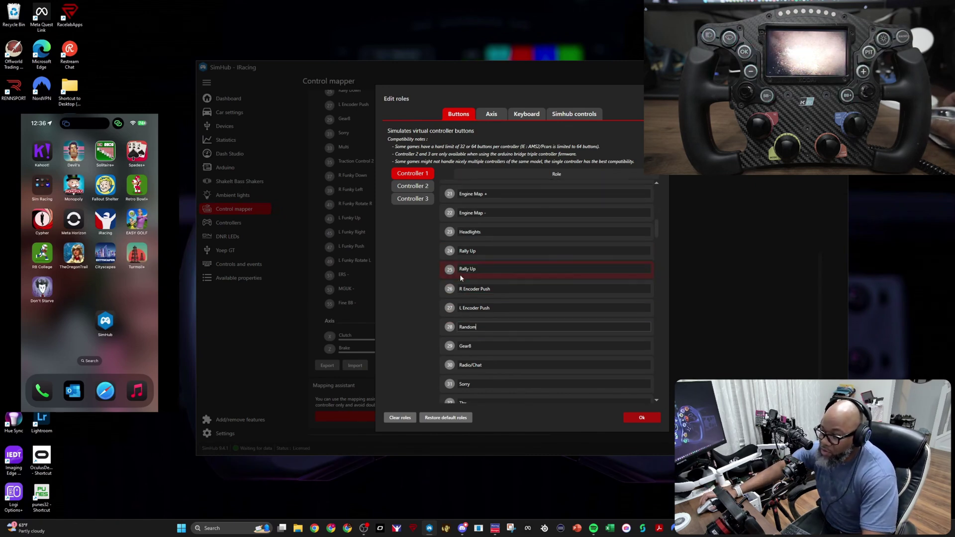
{"action": "scroll", "coordinate": [469, 381], "scroll_direction": "down", "scroll_amount": 2}
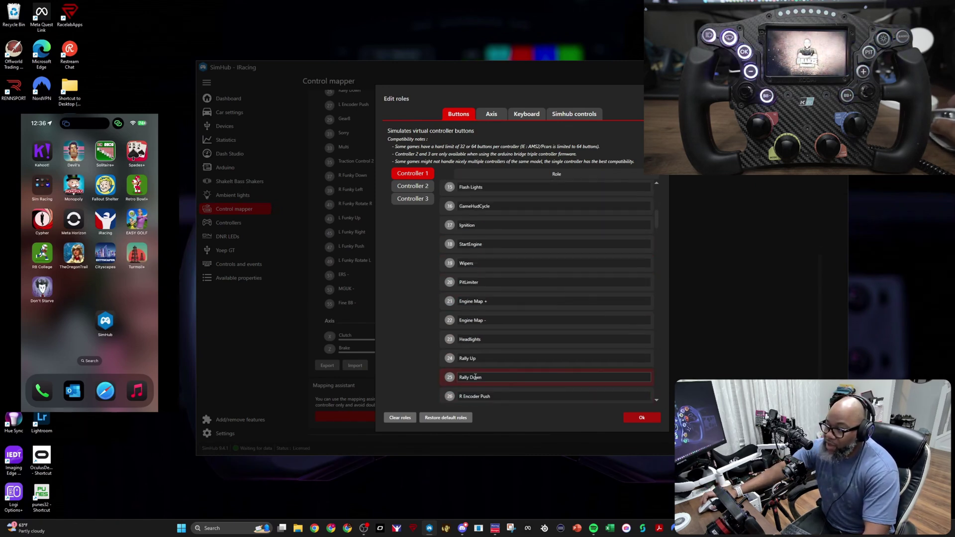
{"action": "scroll", "coordinate": [472, 371], "scroll_direction": "down", "scroll_amount": 15}
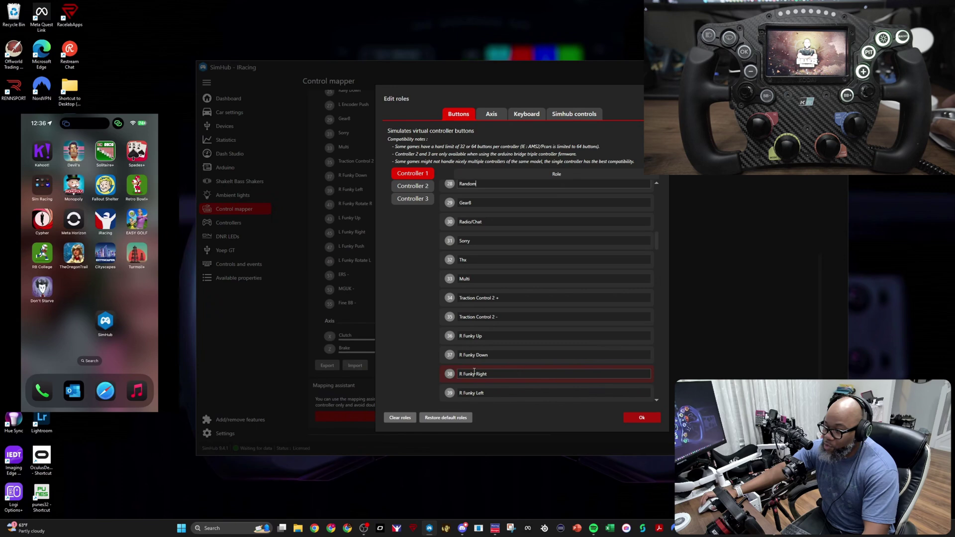
{"action": "scroll", "coordinate": [474, 371], "scroll_direction": "down", "scroll_amount": 3}
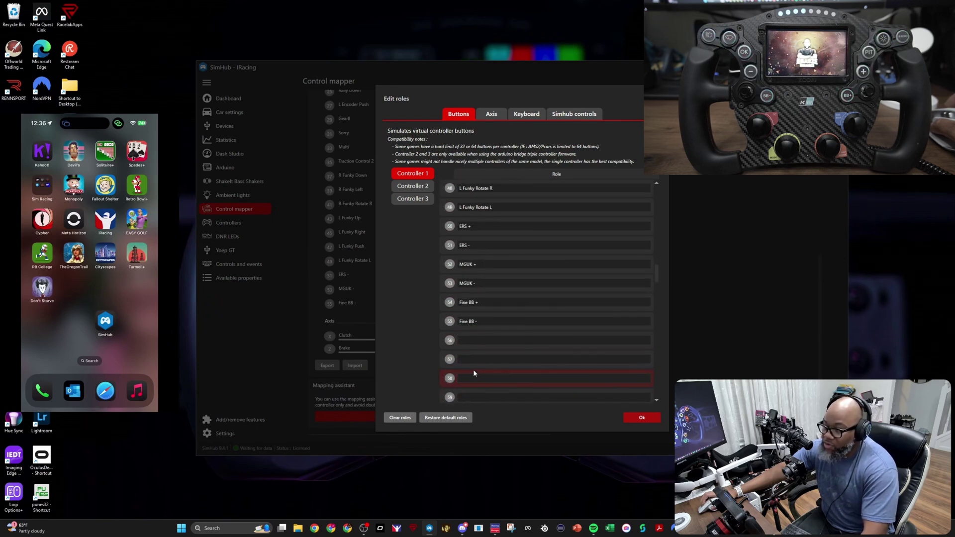
{"action": "scroll", "coordinate": [470, 323], "scroll_direction": "up", "scroll_amount": 11}
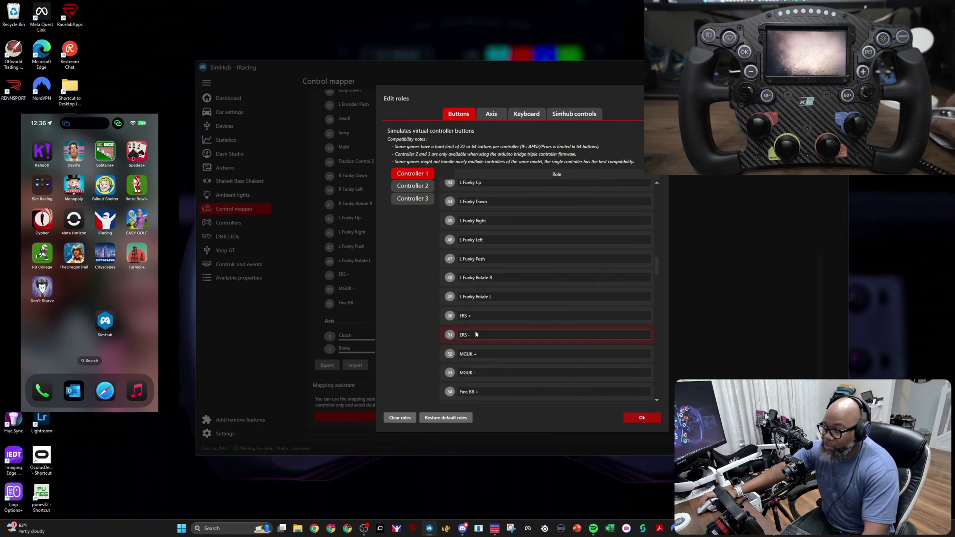
{"action": "scroll", "coordinate": [490, 341], "scroll_direction": "up", "scroll_amount": 1}
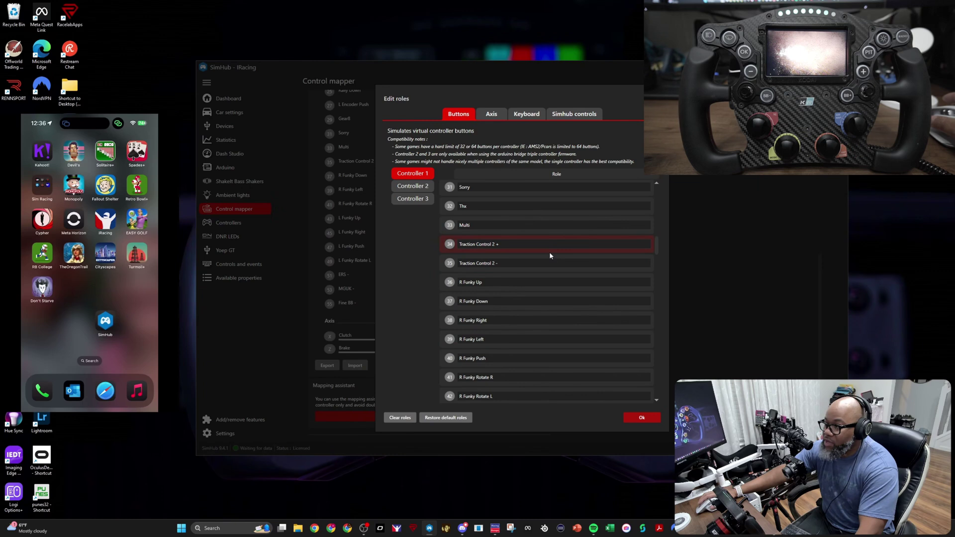
{"action": "left_click", "coordinate": [493, 115]}
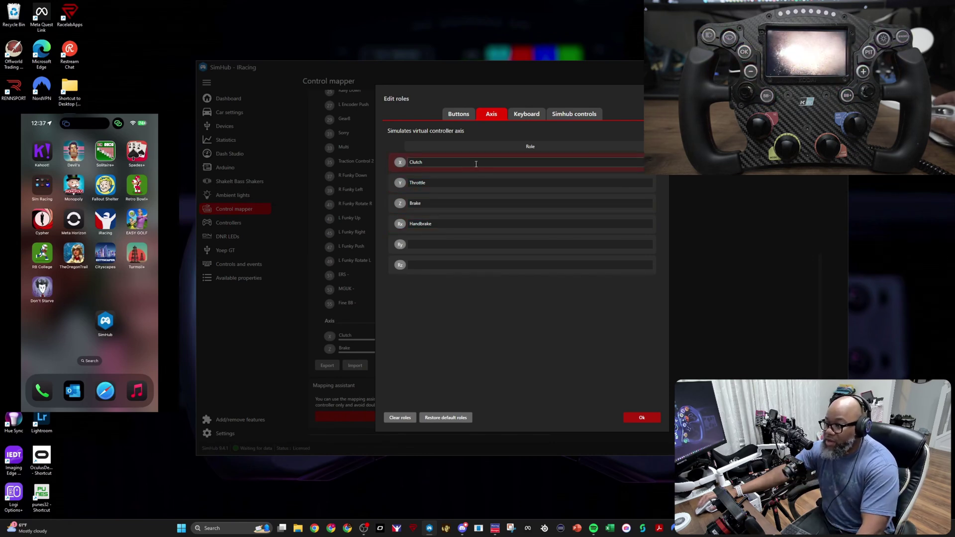
{"action": "left_click", "coordinate": [524, 115]}
{"action": "left_click", "coordinate": [574, 114]}
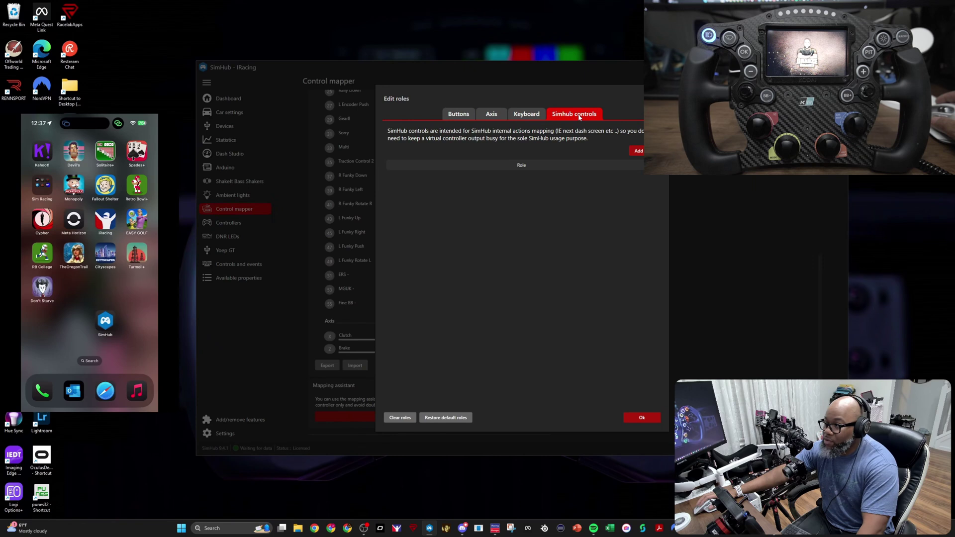
{"action": "left_click", "coordinate": [460, 115]}
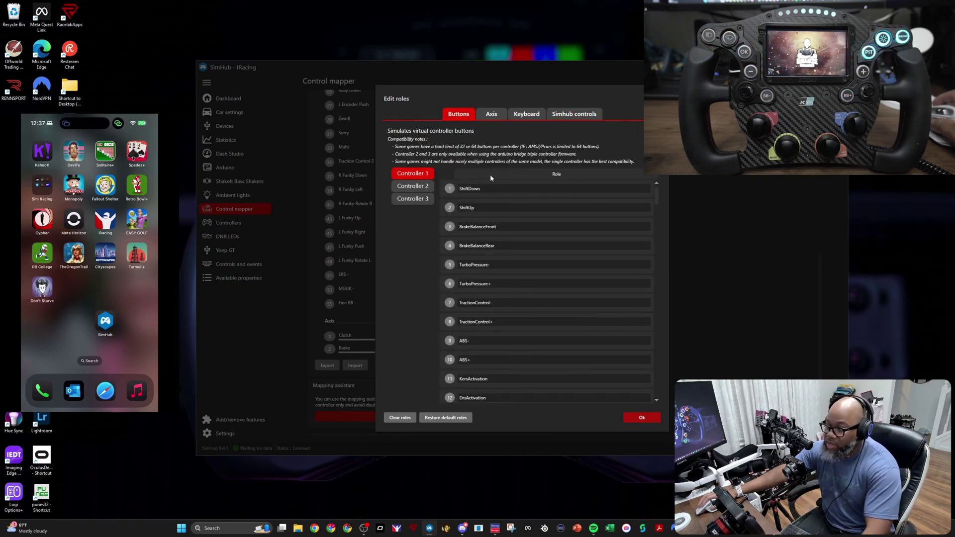
Confirm the role edits with Ok and scroll the Control mapper page back to the top.
{"action": "left_click", "coordinate": [640, 418]}
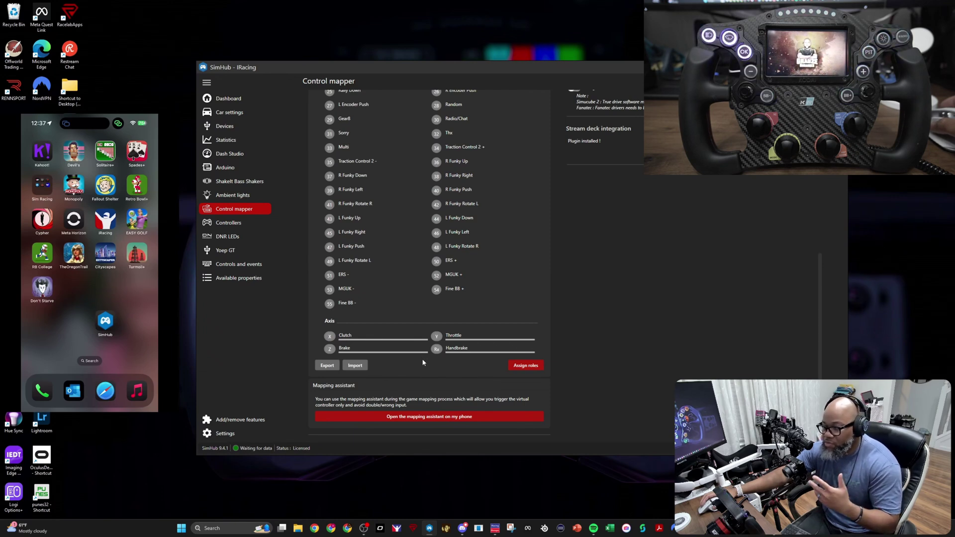
{"action": "scroll", "coordinate": [426, 353], "scroll_direction": "up", "scroll_amount": 12}
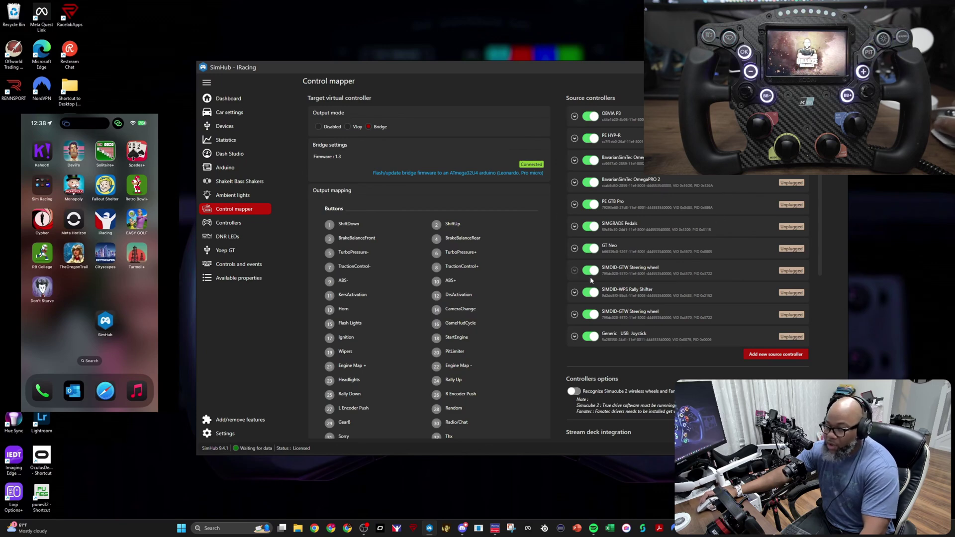
Add the KODAI GR.35 wheel as a new source controller and expand its entry.
{"action": "left_click", "coordinate": [778, 355]}
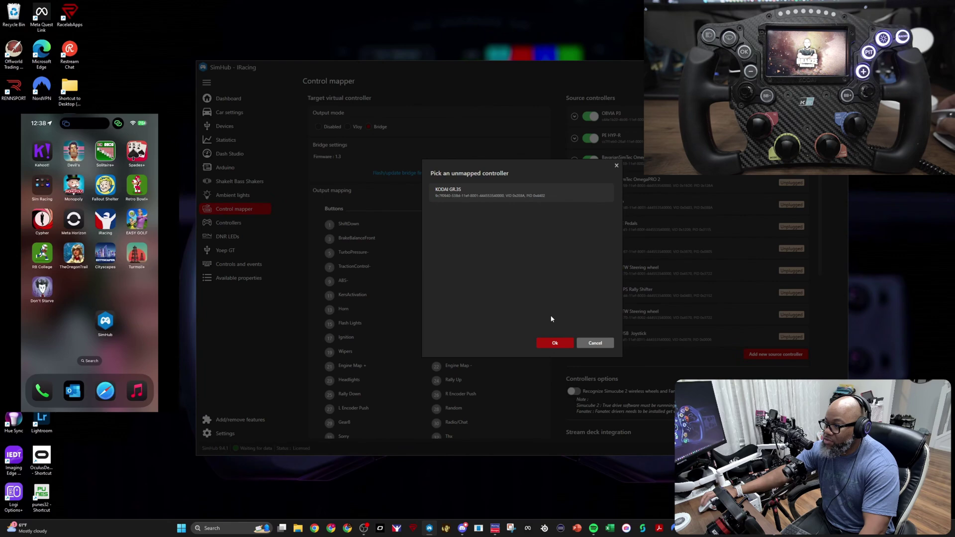
{"action": "left_click", "coordinate": [523, 197]}
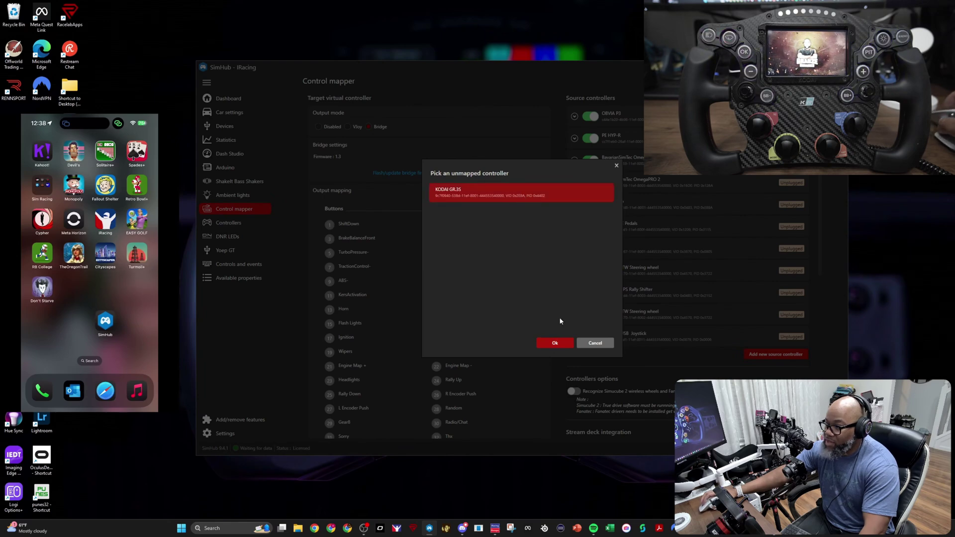
{"action": "left_click", "coordinate": [555, 344]}
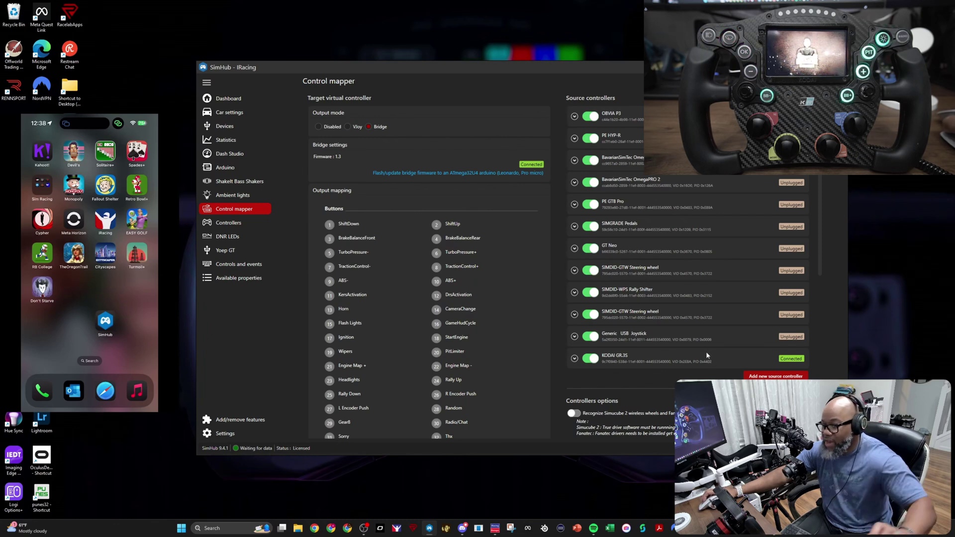
{"action": "left_click", "coordinate": [575, 359]}
{"action": "scroll", "coordinate": [592, 353], "scroll_direction": "down", "scroll_amount": 2}
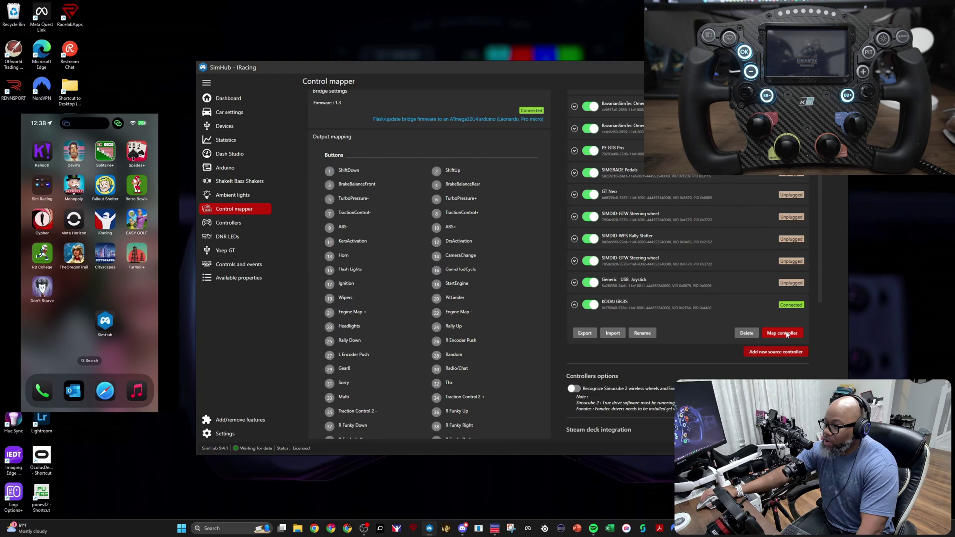
Map KODAI GR.35 buttons 8, 14, 6 and 9 to ShiftDown, ShiftUp, BrakeBalanceRear and TurboPressure-.
{"action": "left_click", "coordinate": [786, 333]}
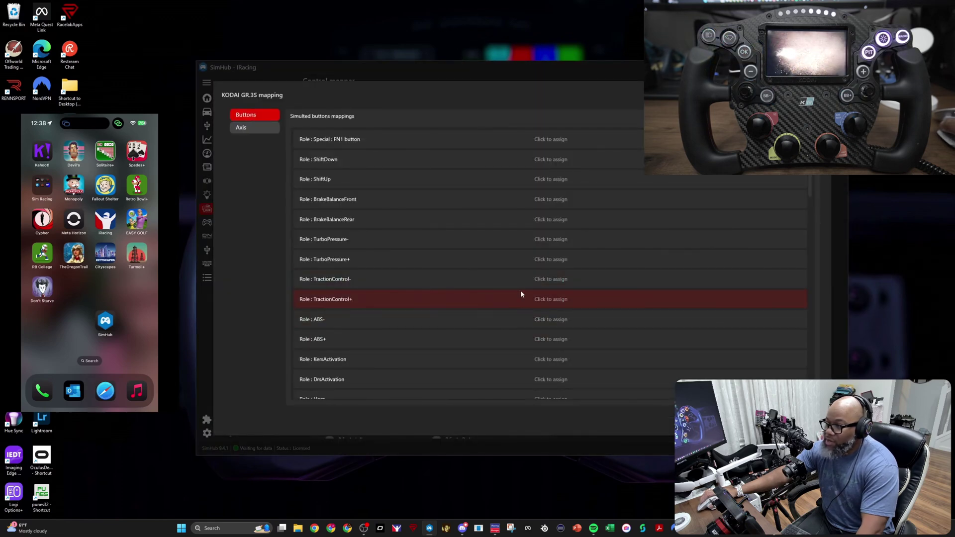
{"action": "scroll", "coordinate": [518, 294], "scroll_direction": "down", "scroll_amount": 10}
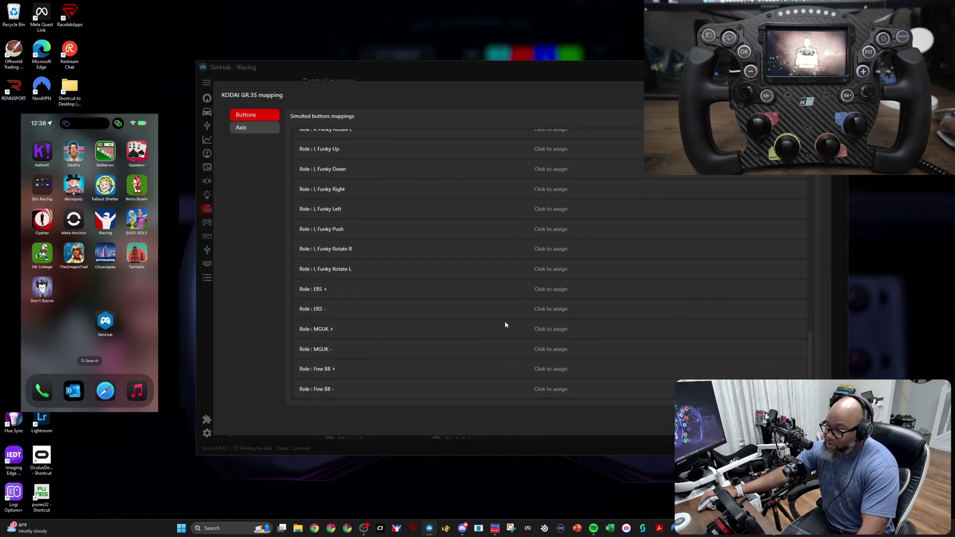
{"action": "scroll", "coordinate": [409, 386], "scroll_direction": "up", "scroll_amount": 8}
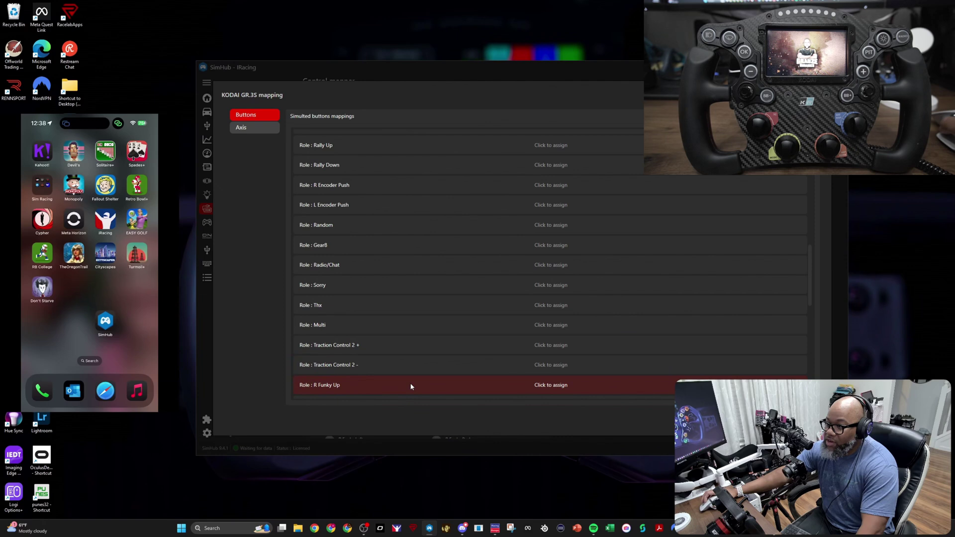
{"action": "scroll", "coordinate": [411, 387], "scroll_direction": "up", "scroll_amount": 5}
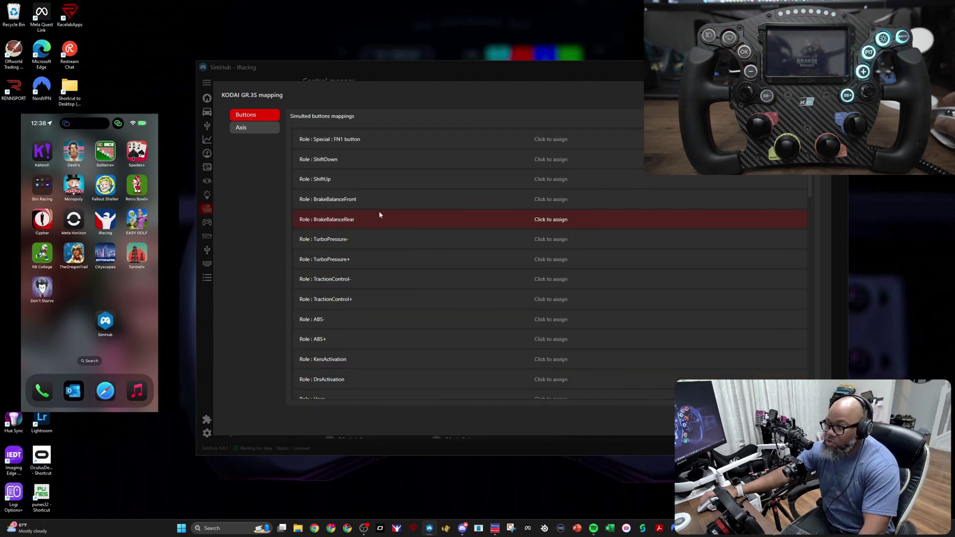
{"action": "left_click", "coordinate": [532, 160]}
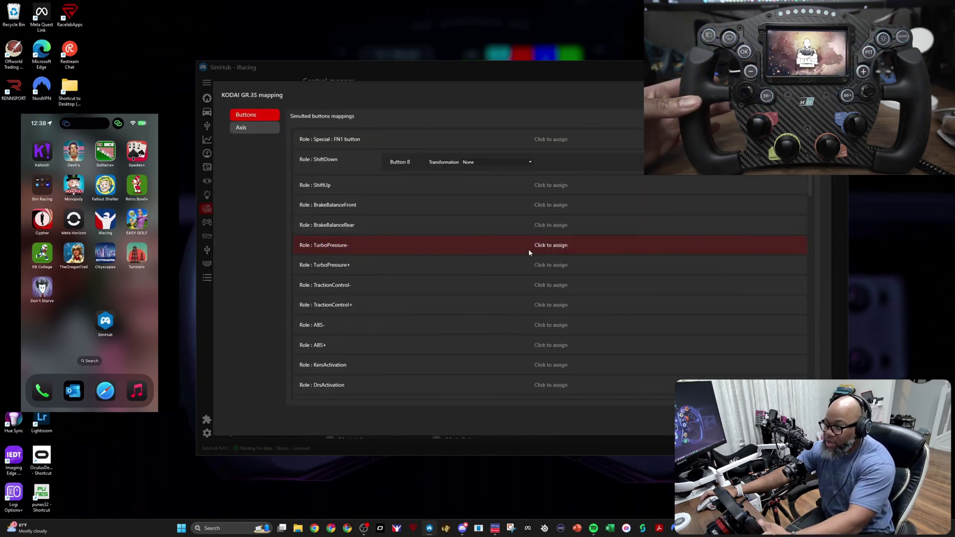
{"action": "left_click", "coordinate": [559, 185]}
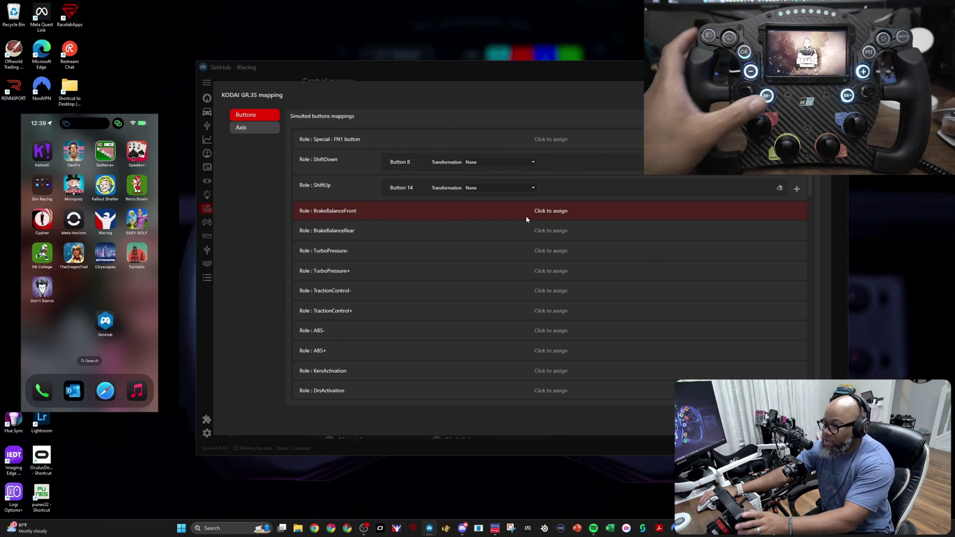
{"action": "left_click", "coordinate": [542, 232]}
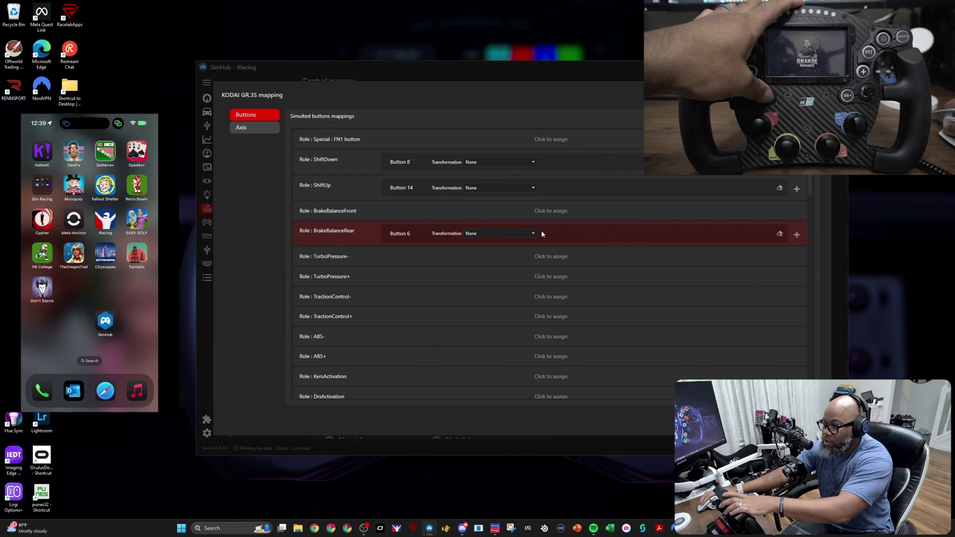
{"action": "left_click", "coordinate": [541, 253]}
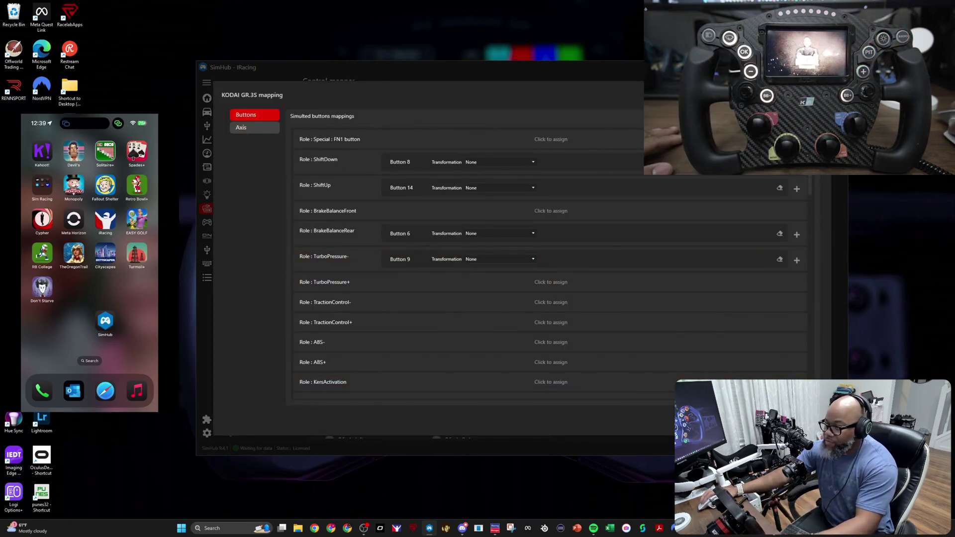
{"action": "left_click", "coordinate": [651, 435]}
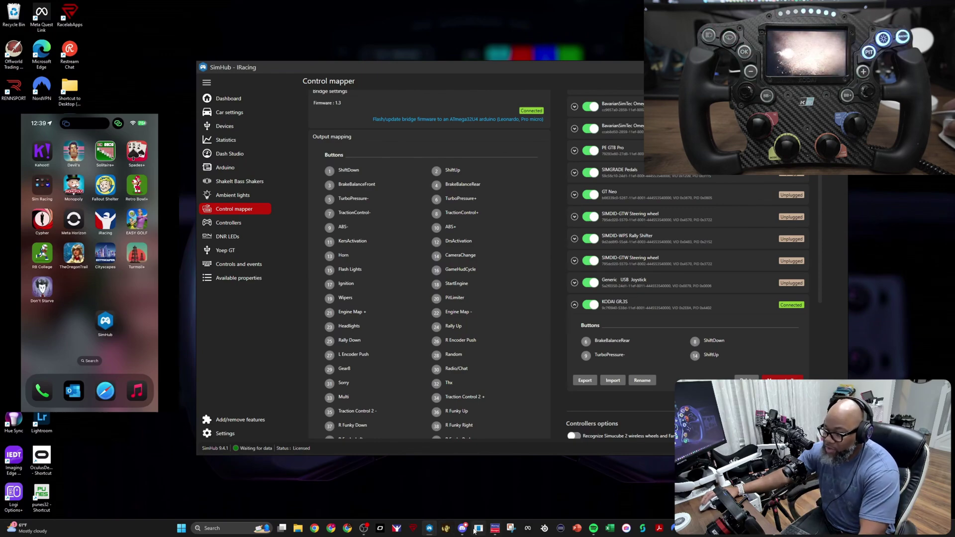
{"action": "left_click", "coordinate": [417, 344]}
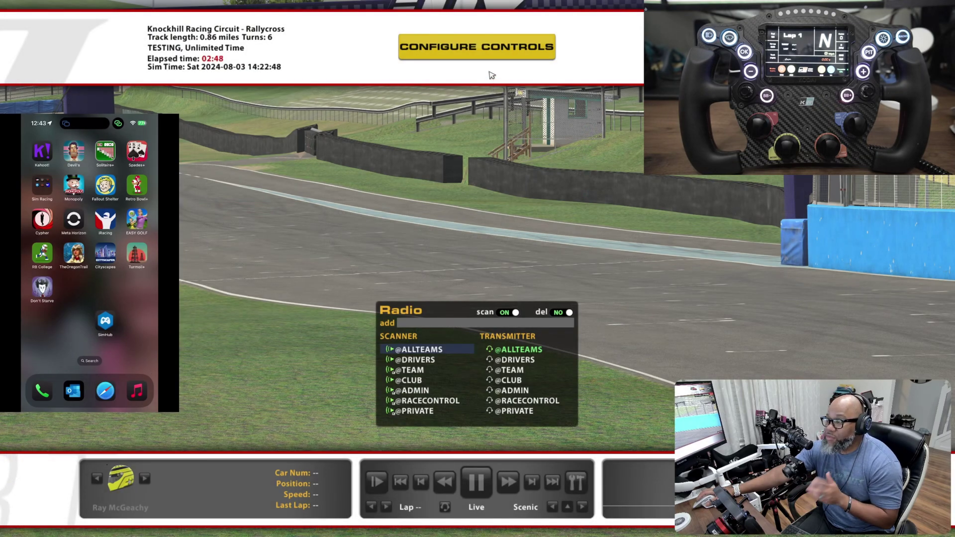
In iRacing's controls configuration, exit the Steering Setup wizard and show the CONTROLS assignments.
{"action": "left_click", "coordinate": [489, 59]}
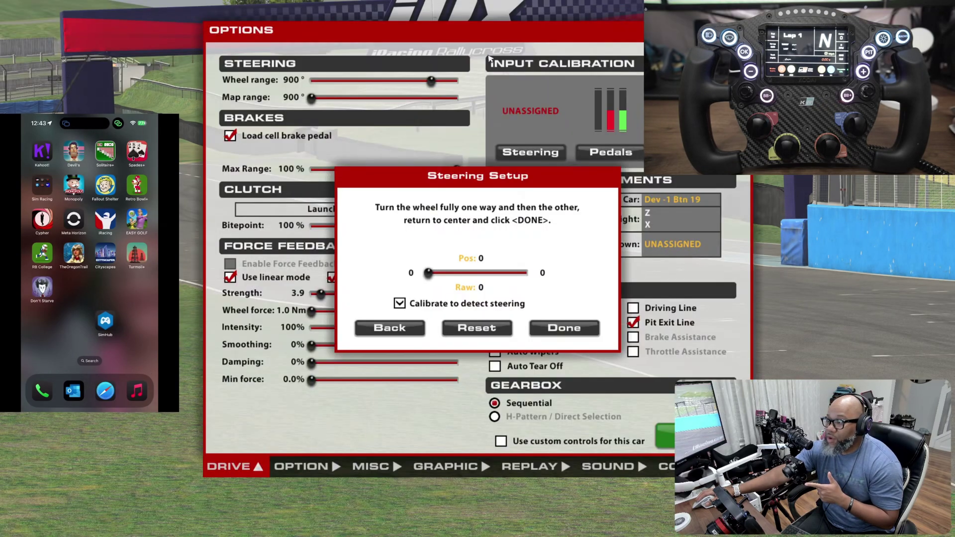
{"action": "left_click", "coordinate": [405, 331]}
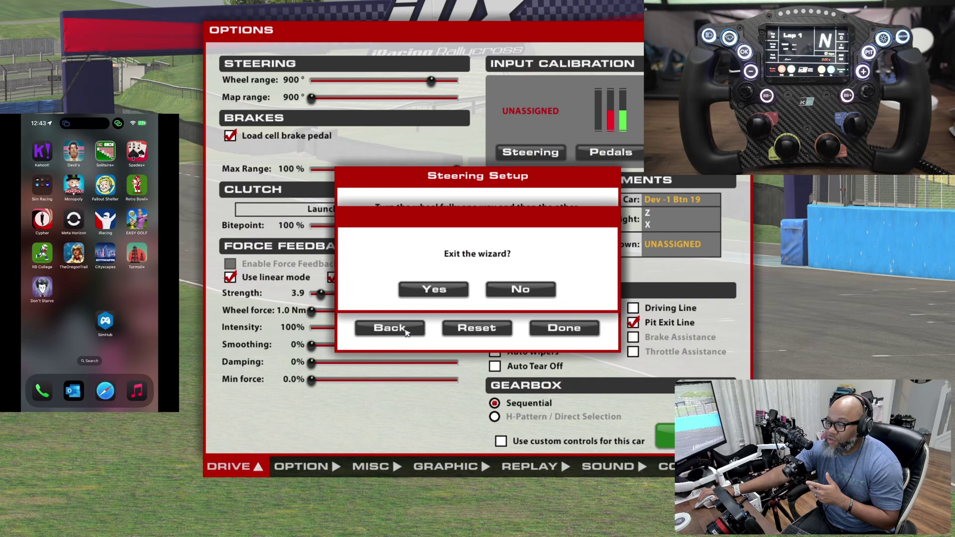
{"action": "left_click", "coordinate": [445, 288]}
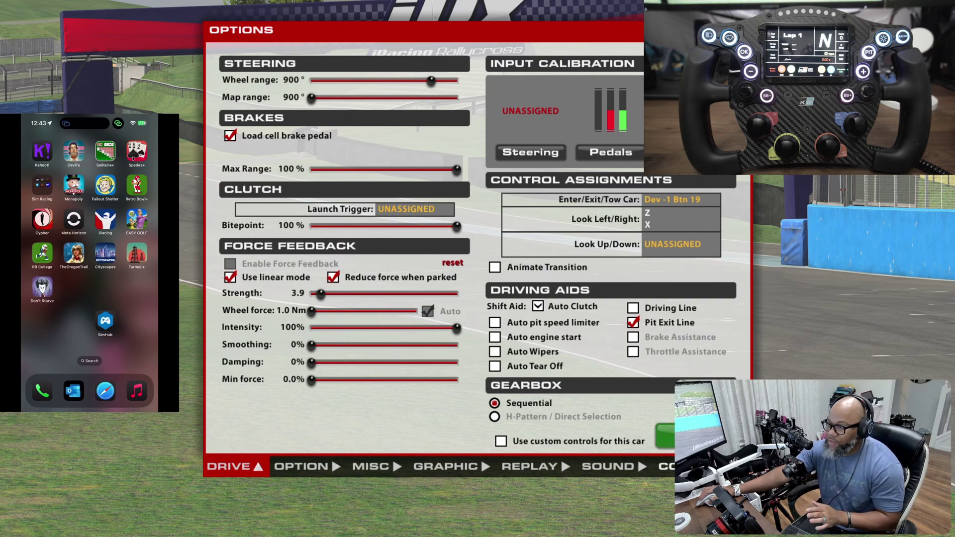
{"action": "left_click", "coordinate": [666, 466]}
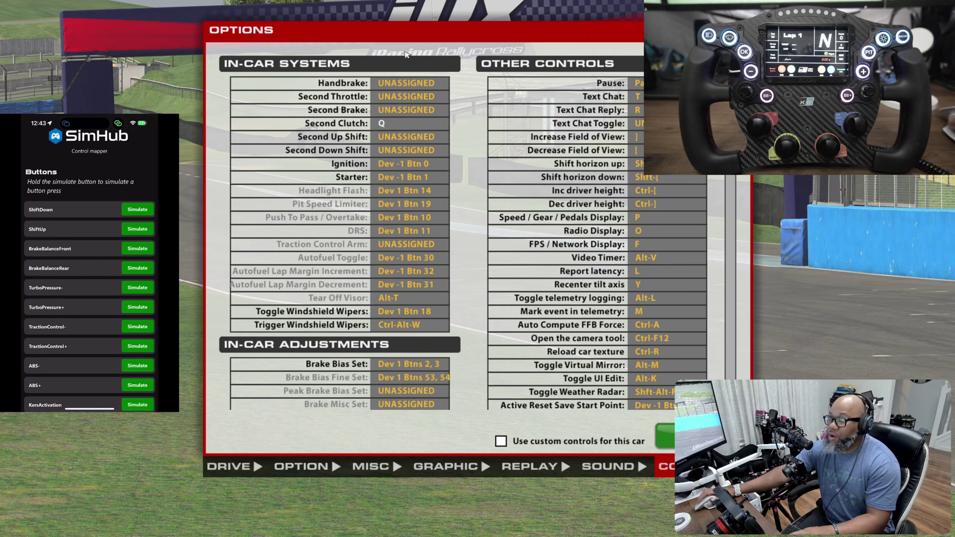
Back in SimHub, display the phone mapping assistant's address and QR code, then dismiss it.
{"action": "key", "text": "alt+Tab"}
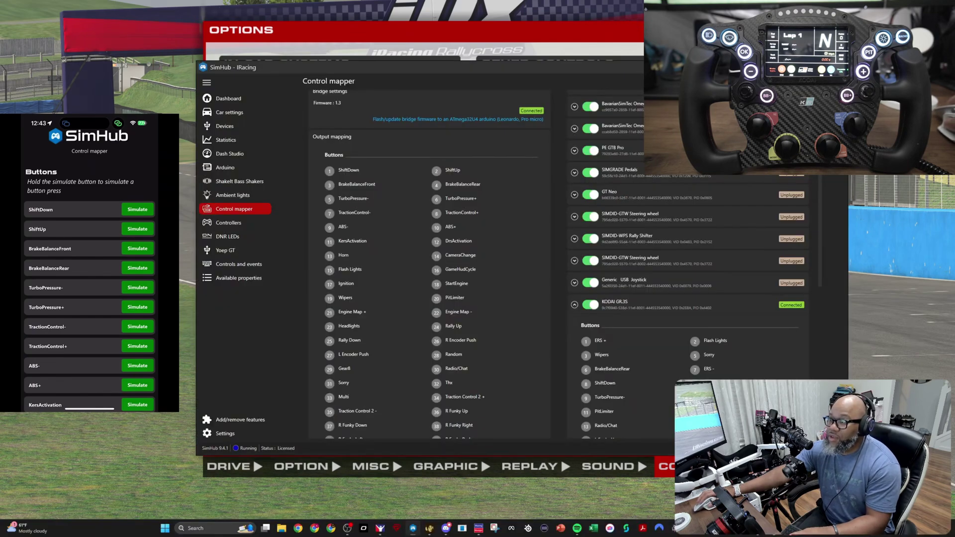
{"action": "scroll", "coordinate": [443, 368], "scroll_direction": "down", "scroll_amount": 5}
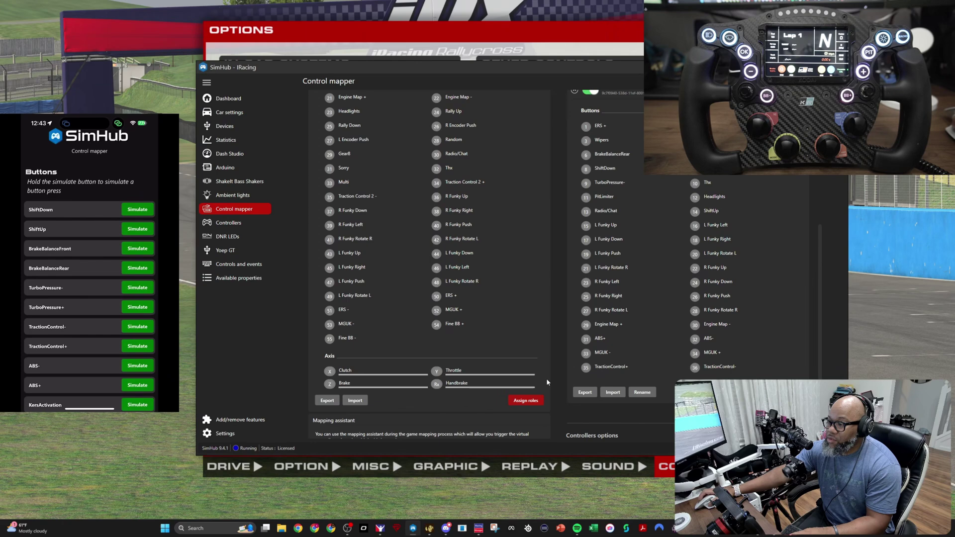
{"action": "scroll", "coordinate": [547, 381], "scroll_direction": "down", "scroll_amount": 3}
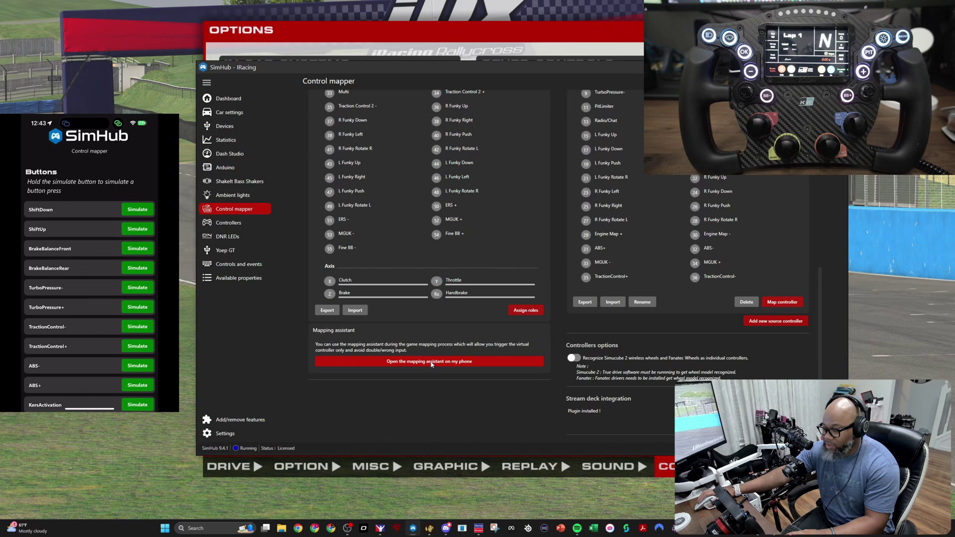
{"action": "left_click", "coordinate": [433, 362]}
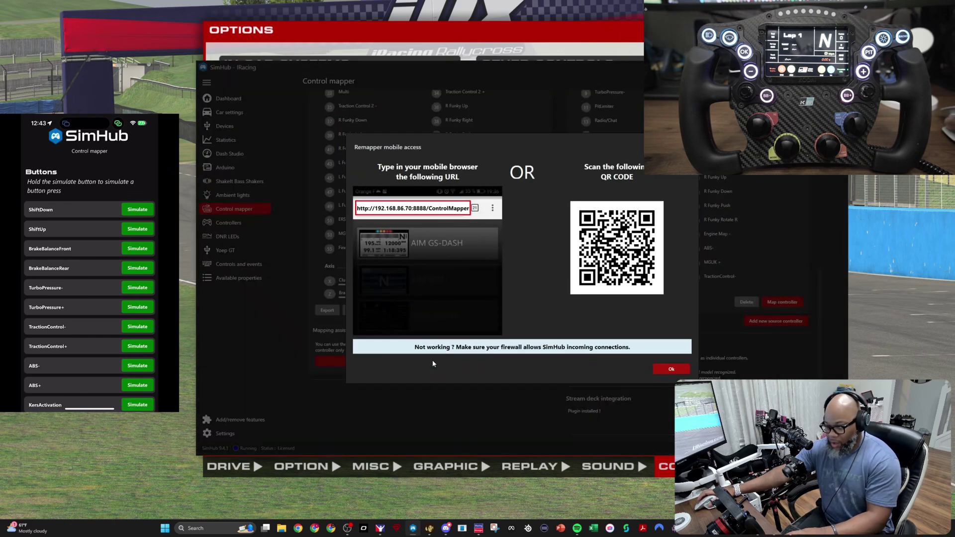
{"action": "left_click", "coordinate": [670, 370]}
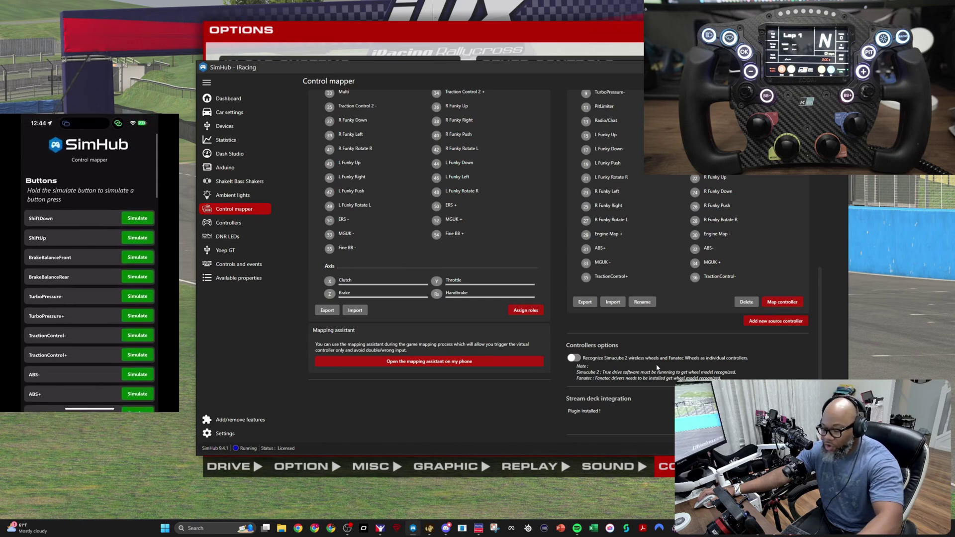
Bind iRacing's Brake Bias Set to Dev 1 Btn 2 for increase and Dev 1 Btn 3 for decrease.
{"action": "key", "text": "alt+Tab"}
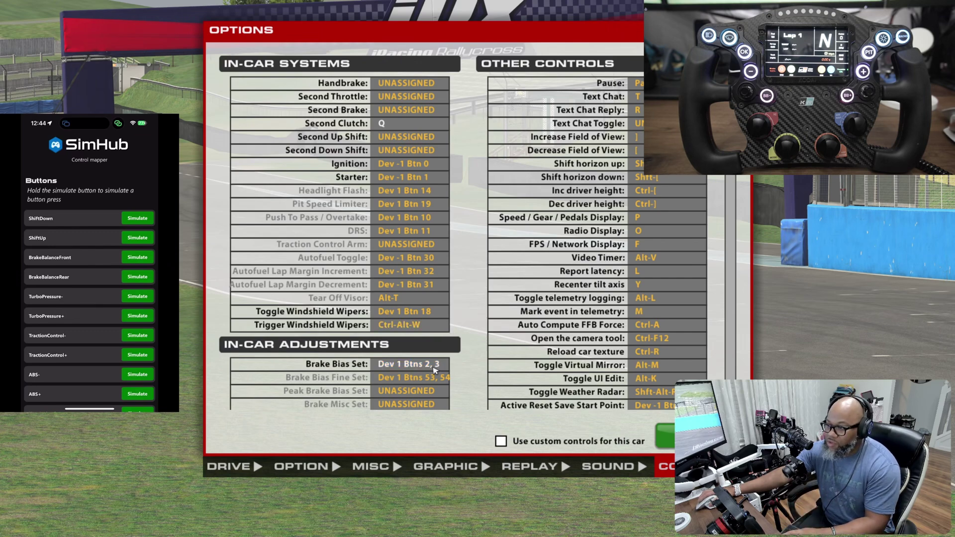
{"action": "scroll", "coordinate": [432, 366], "scroll_direction": "down", "scroll_amount": 3}
{"action": "scroll", "coordinate": [433, 365], "scroll_direction": "down", "scroll_amount": 1}
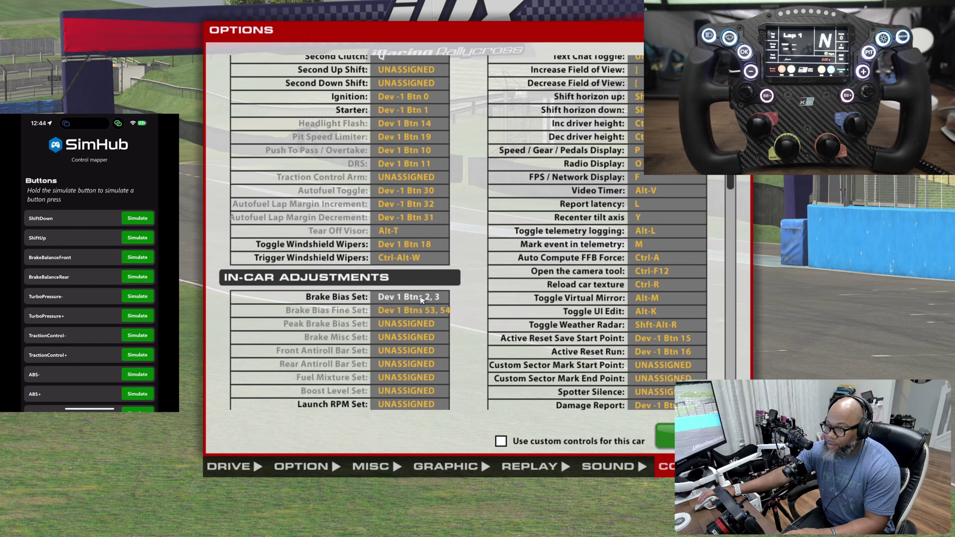
{"action": "left_click", "coordinate": [420, 298]}
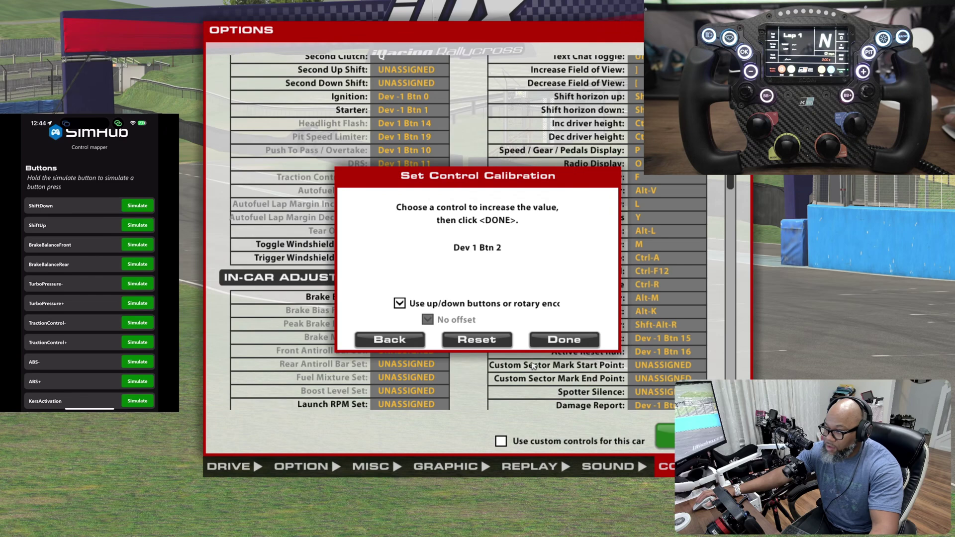
{"action": "left_click", "coordinate": [565, 340]}
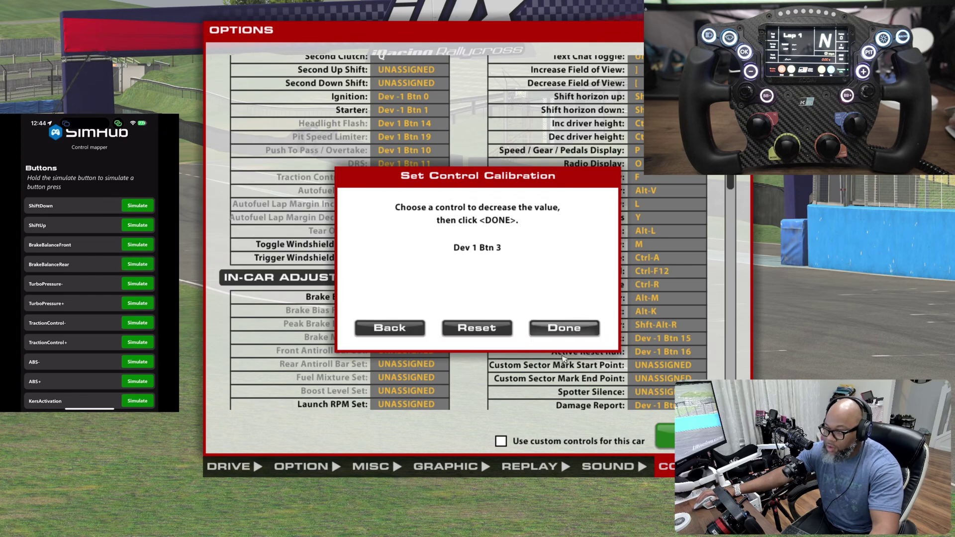
{"action": "left_click", "coordinate": [593, 331]}
{"action": "left_click", "coordinate": [563, 328]}
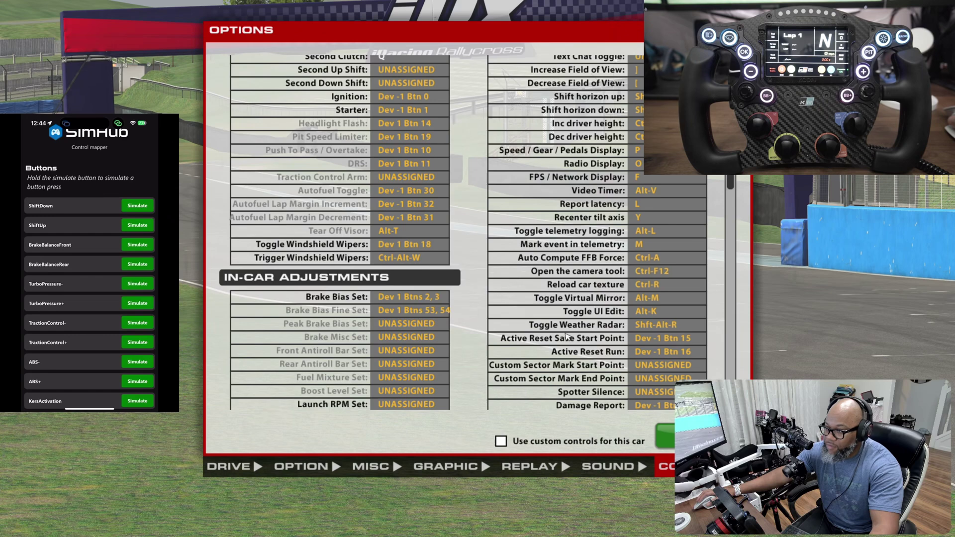
{"action": "key", "text": "alt+Tab"}
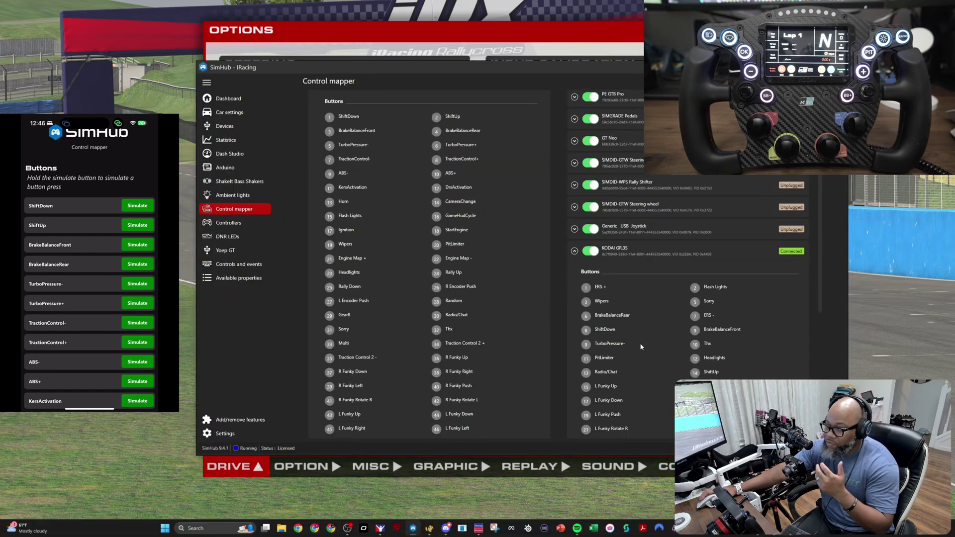
{"action": "scroll", "coordinate": [640, 343], "scroll_direction": "down", "scroll_amount": 3}
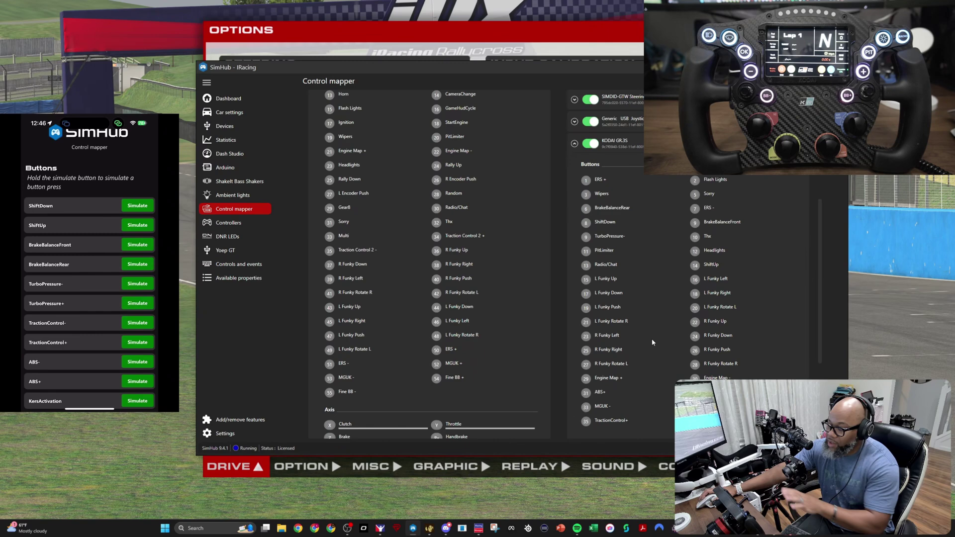
{"action": "scroll", "coordinate": [650, 340], "scroll_direction": "up", "scroll_amount": 3}
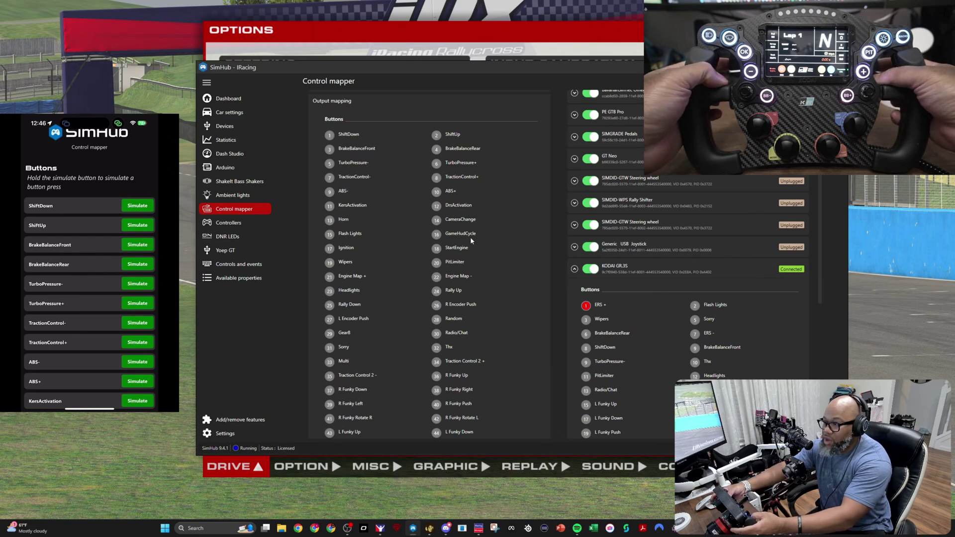
{"action": "scroll", "coordinate": [441, 257], "scroll_direction": "down", "scroll_amount": 3}
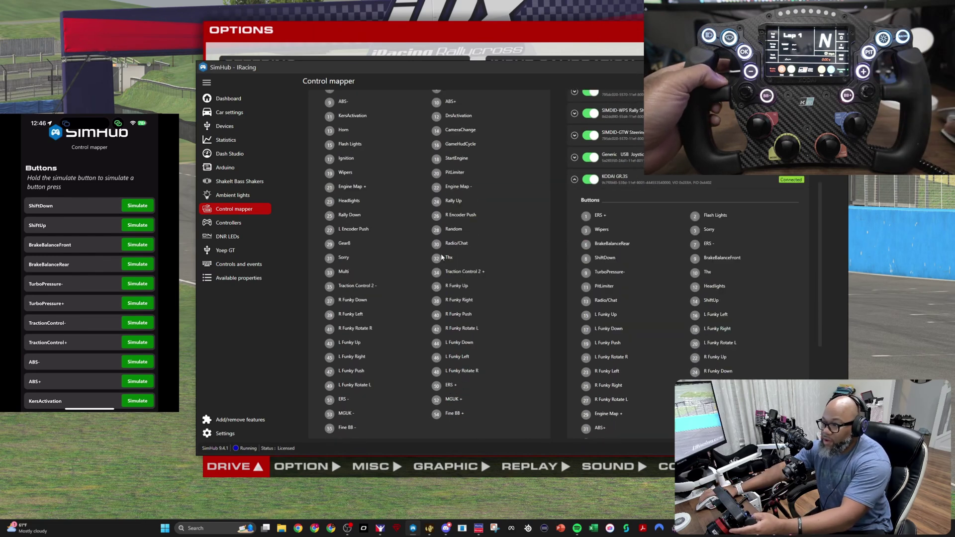
{"action": "scroll", "coordinate": [441, 257], "scroll_direction": "down", "scroll_amount": 1}
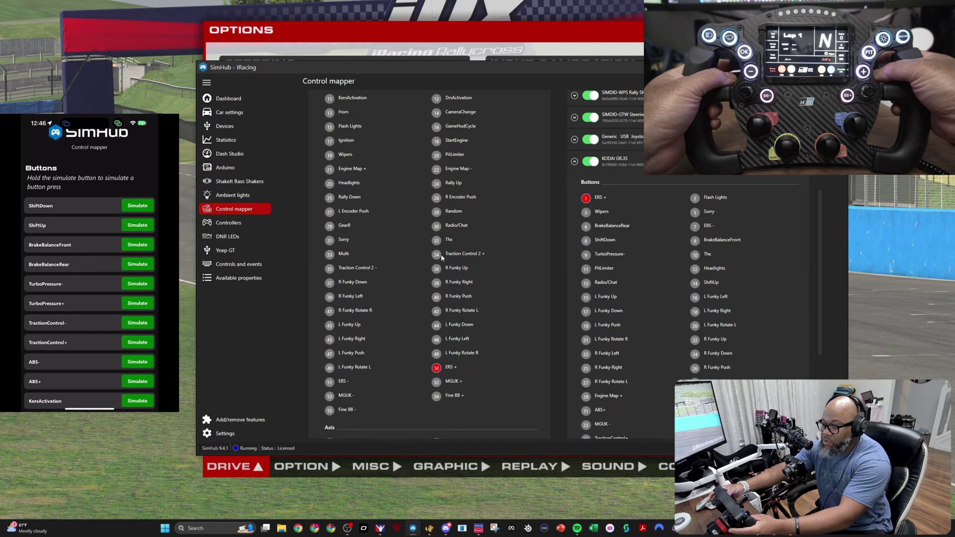
{"action": "scroll", "coordinate": [449, 259], "scroll_direction": "up", "scroll_amount": 4}
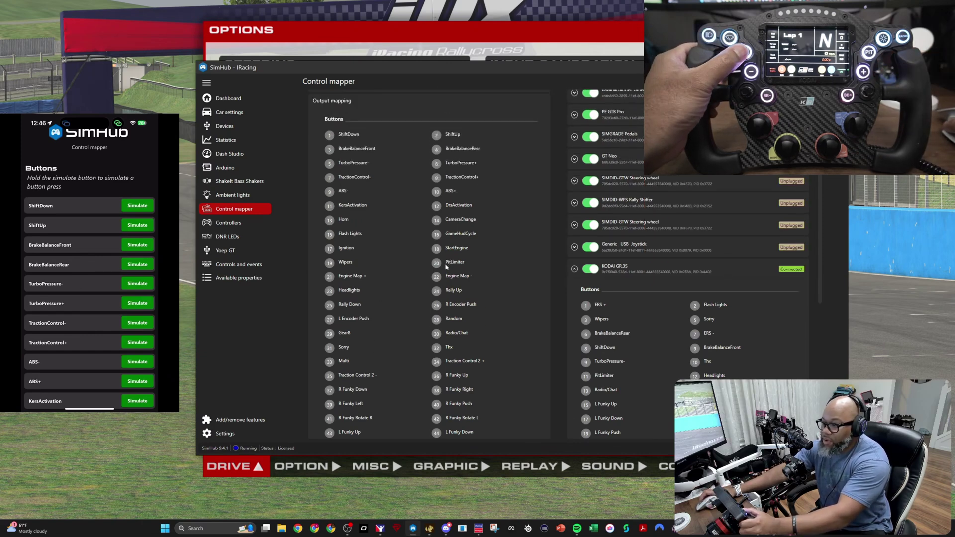
{"action": "scroll", "coordinate": [439, 276], "scroll_direction": "down", "scroll_amount": 6}
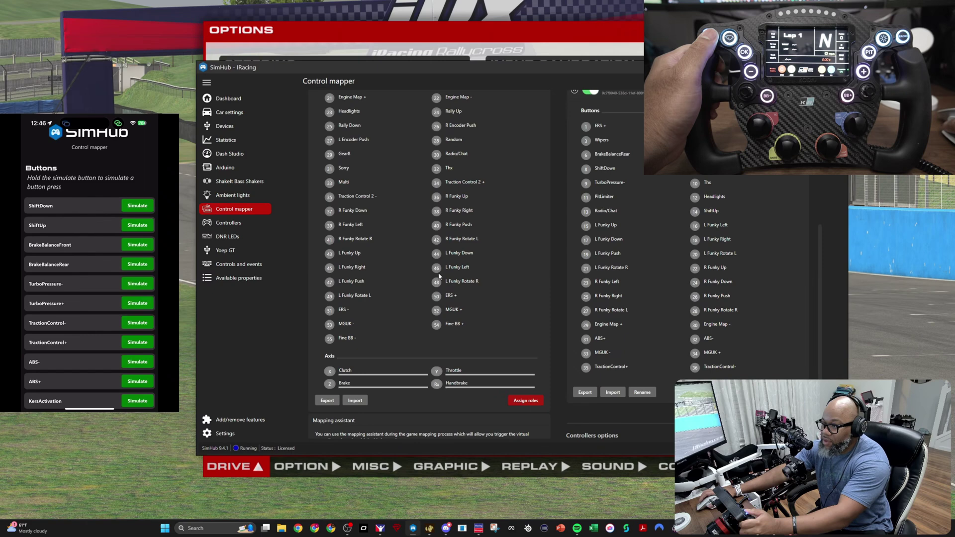
{"action": "scroll", "coordinate": [442, 254], "scroll_direction": "up", "scroll_amount": 4}
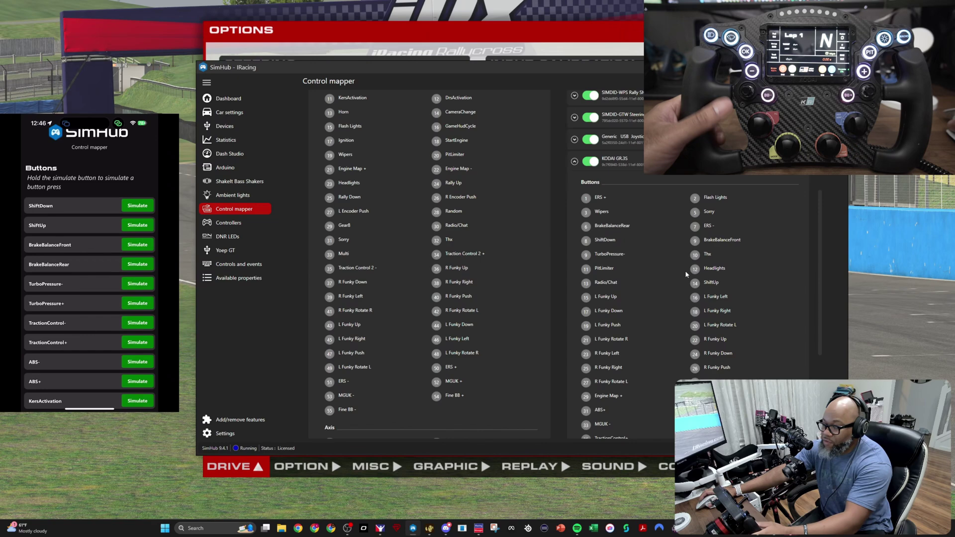
{"action": "scroll", "coordinate": [670, 283], "scroll_direction": "down", "scroll_amount": 1}
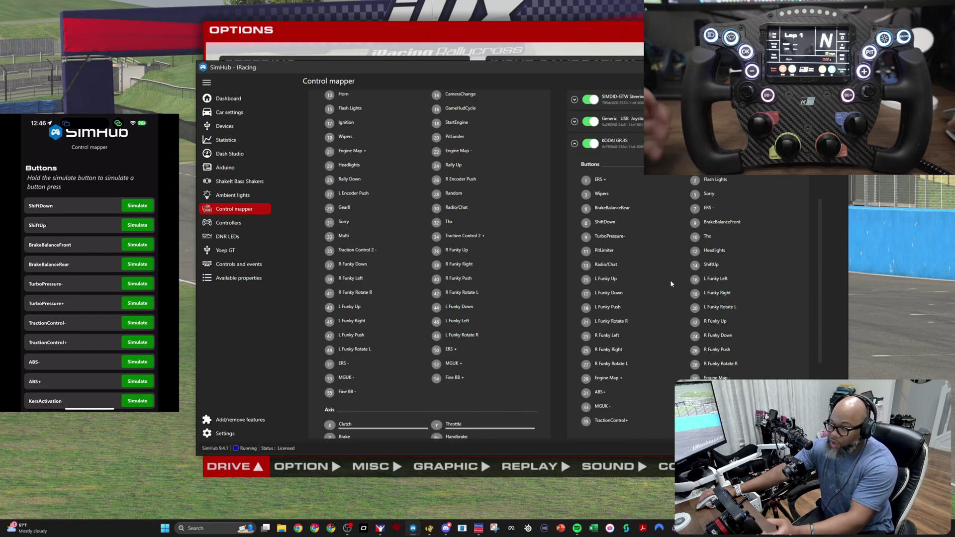
{"action": "scroll", "coordinate": [670, 284], "scroll_direction": "down", "scroll_amount": 5}
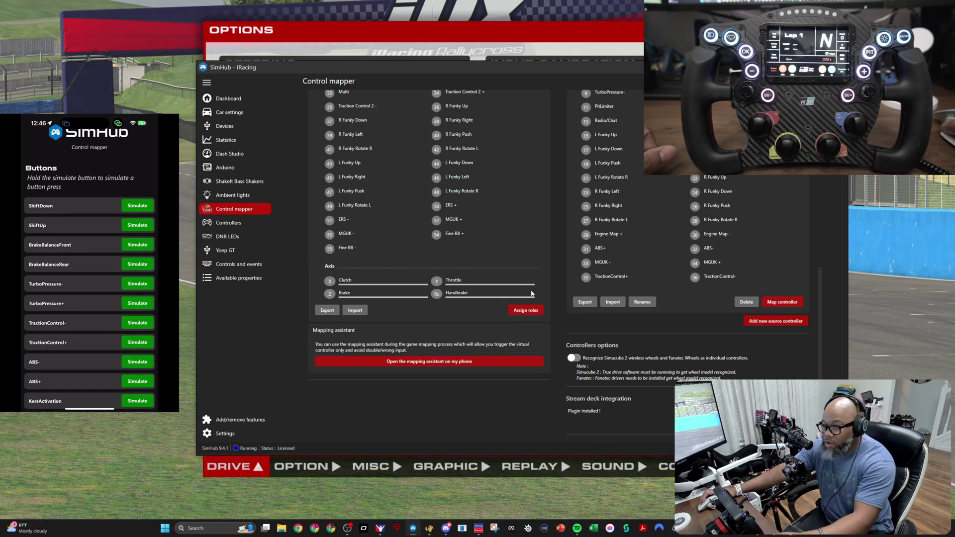
{"action": "scroll", "coordinate": [560, 287], "scroll_direction": "up", "scroll_amount": 10}
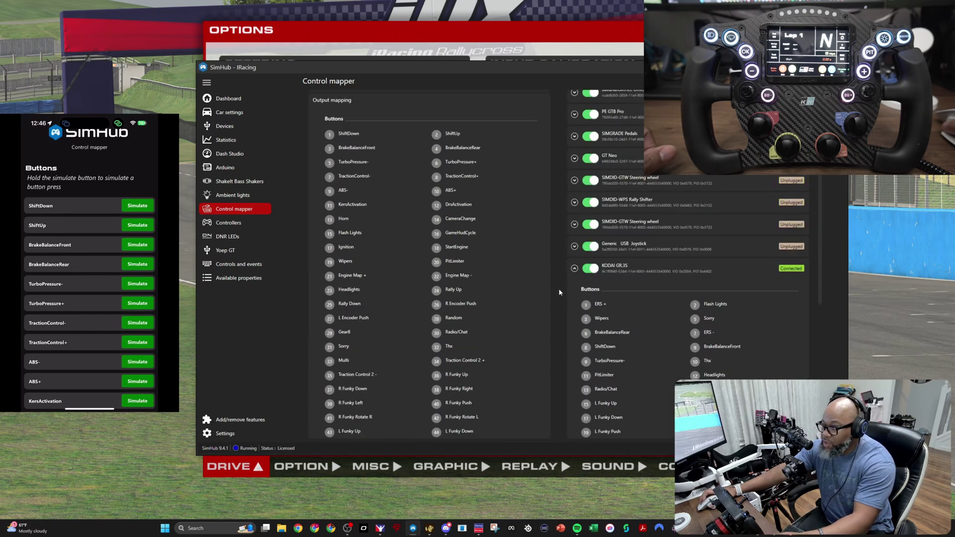